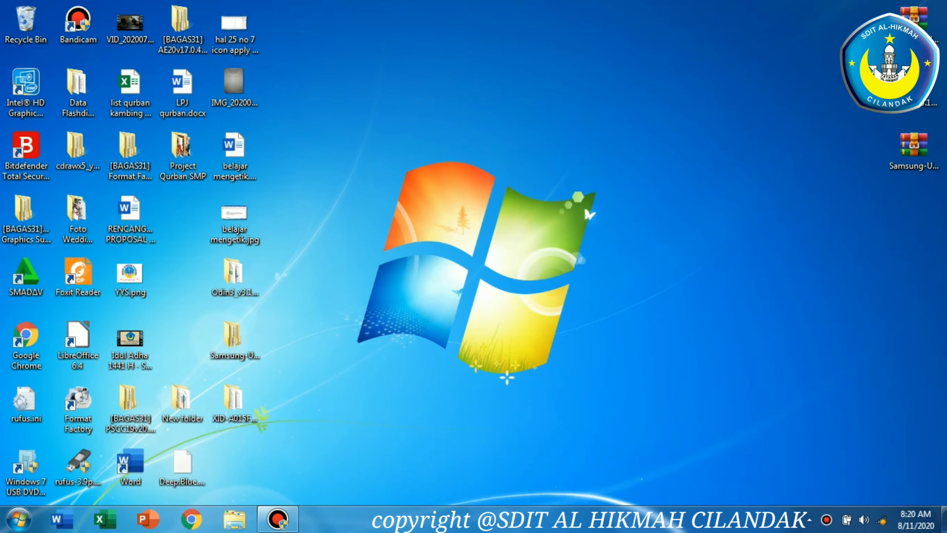
Move the archive icons from the desktop's corner into the main icon area
drag(812, 24, 943, 176)
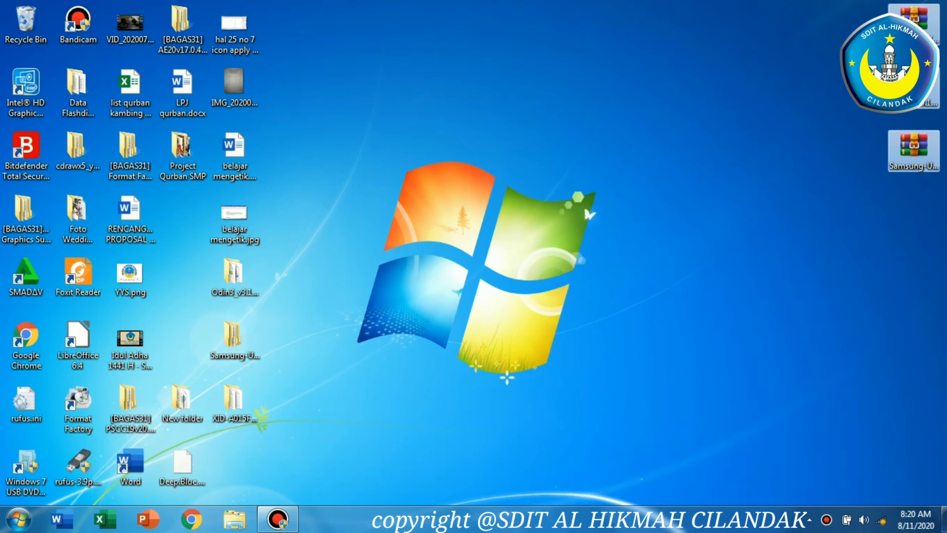
drag(904, 45, 171, 237)
click(296, 253)
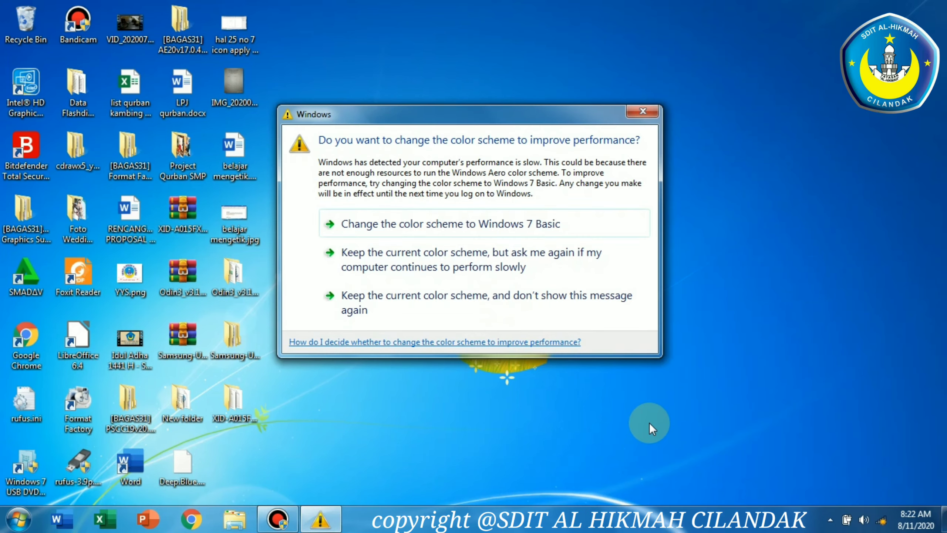
Keep the current color scheme and stop the performance message from appearing again
click(593, 299)
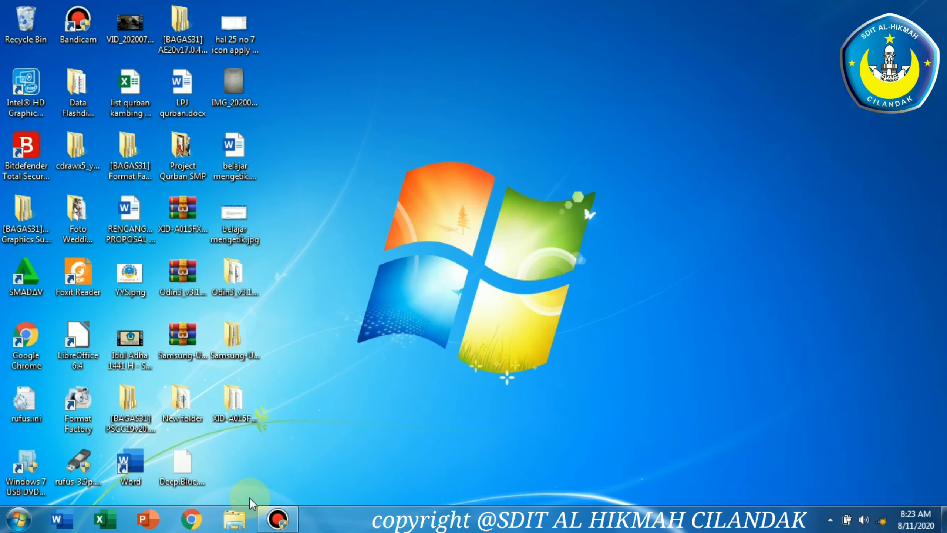
Open Paint from the Start menu's Accessories programs
click(17, 518)
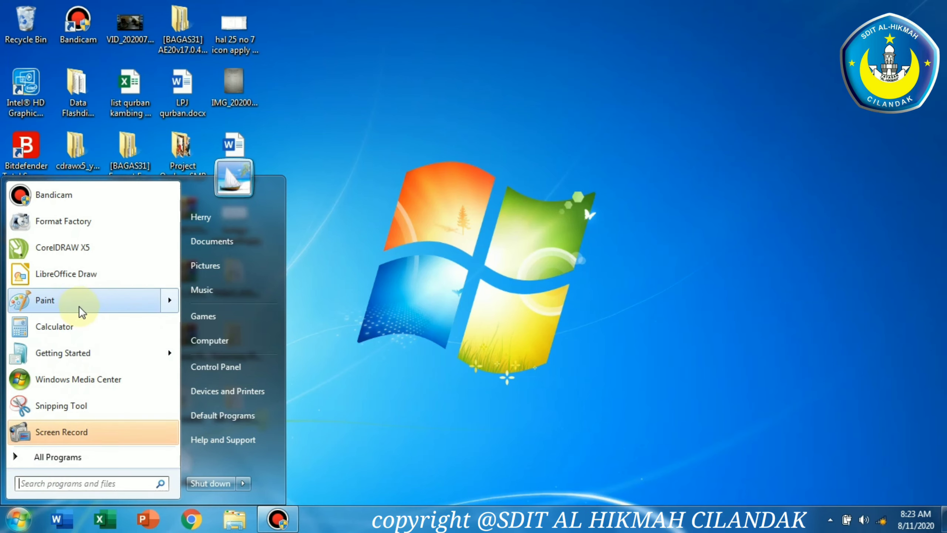
click(67, 457)
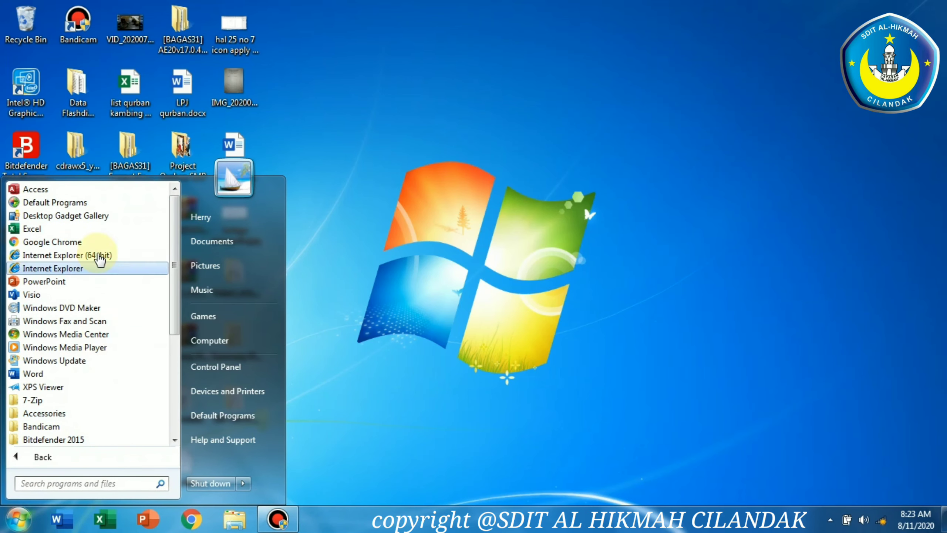
drag(174, 303, 174, 331)
click(91, 362)
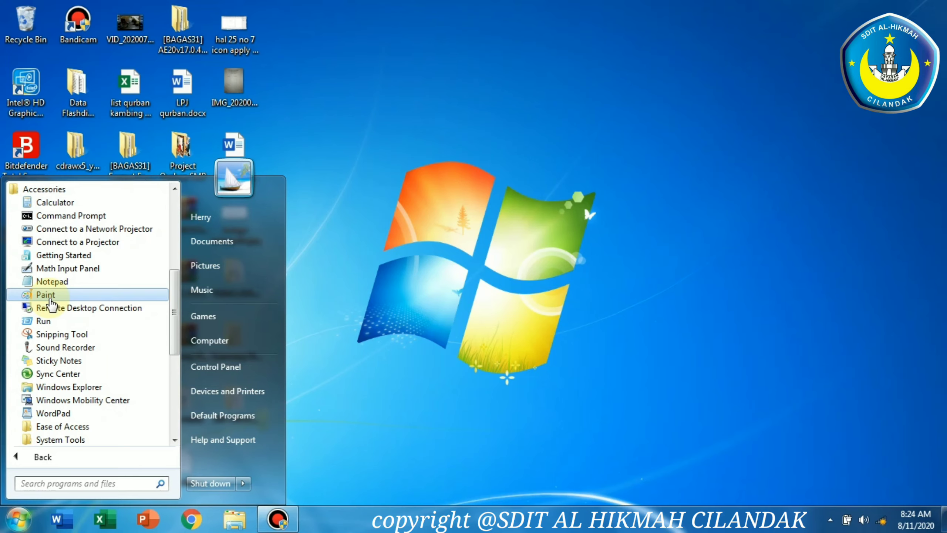
click(48, 298)
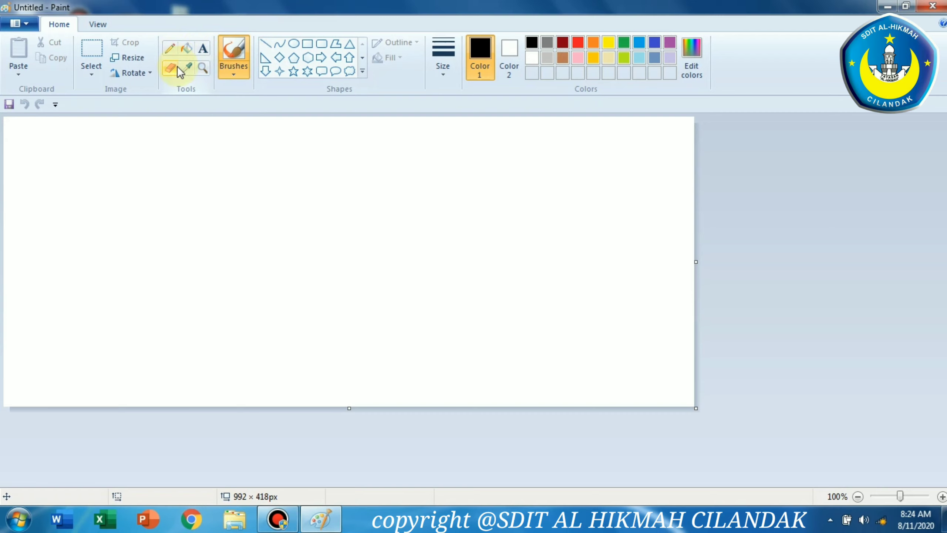
Draw an oval with the Oval shape tool and narrow it into a circle
click(293, 43)
mouse_move(74, 139)
mouse_down()
mouse_move(330, 256)
mouse_move(362, 372)
mouse_up()
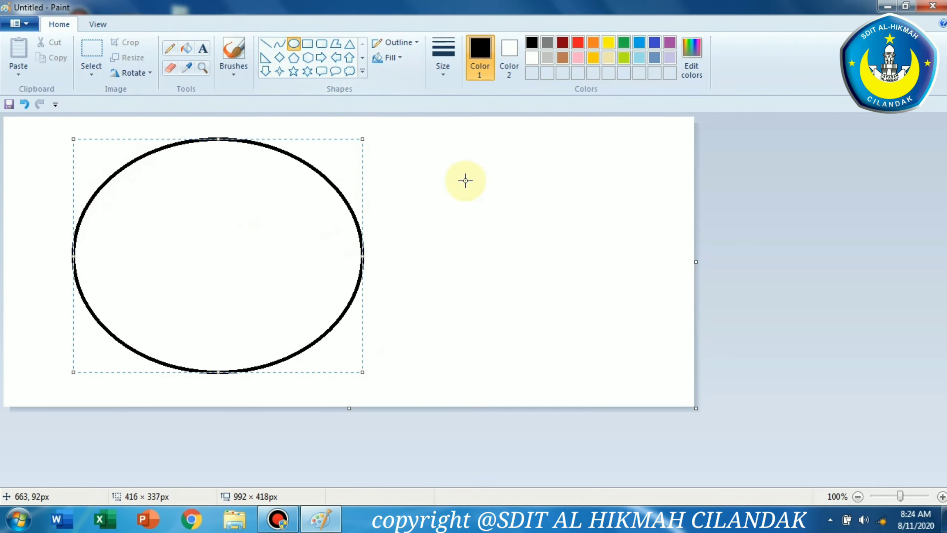
drag(363, 253, 315, 268)
click(401, 255)
Cut the circle's right half and move the pasted half further right on the canvas
click(91, 52)
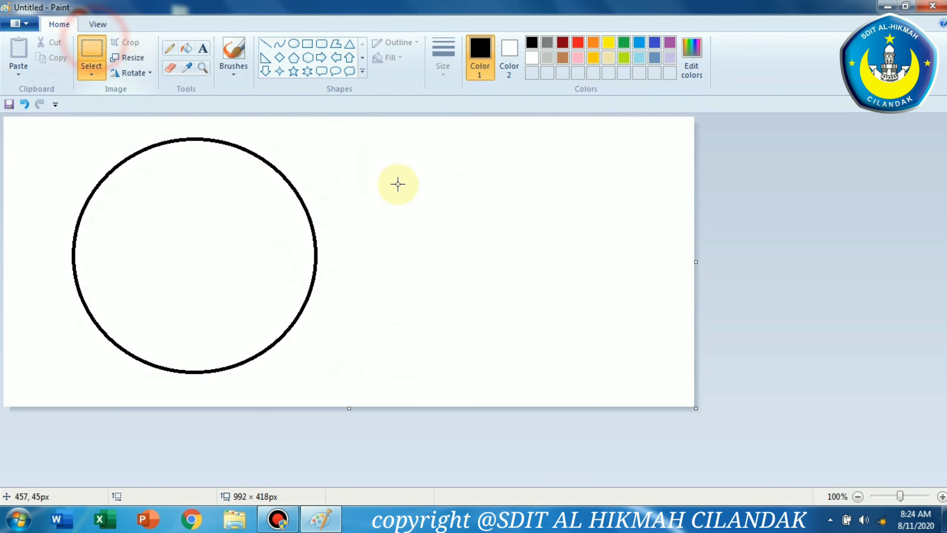
drag(350, 141, 360, 145)
drag(310, 185, 213, 370)
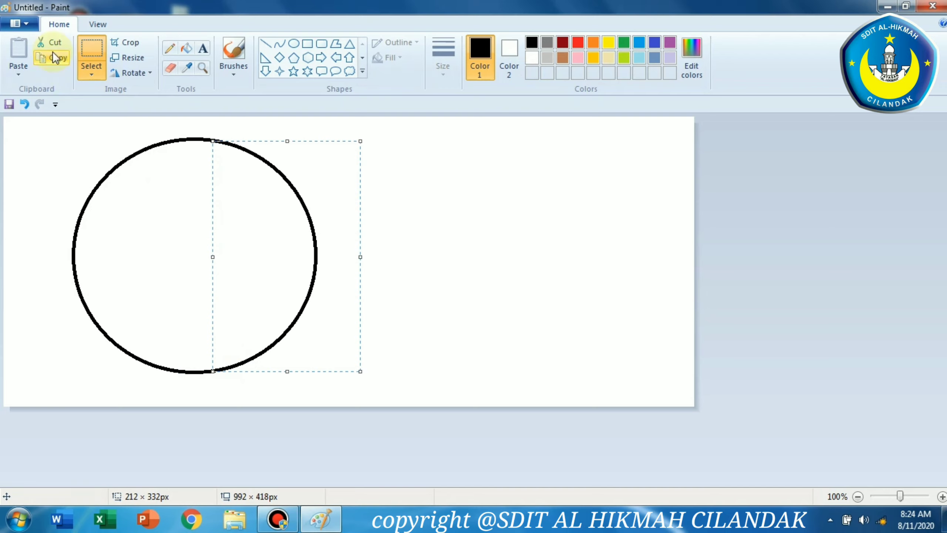
click(51, 41)
click(17, 52)
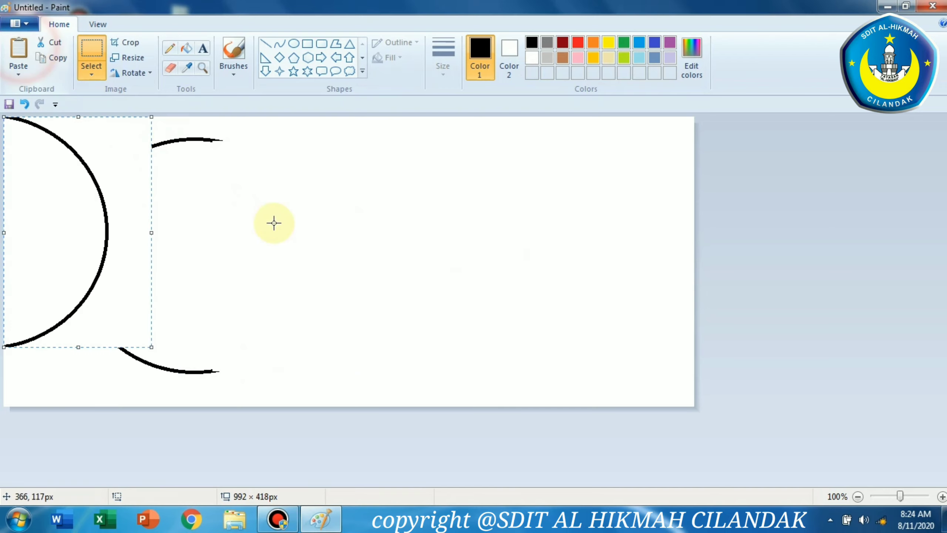
drag(108, 206, 433, 236)
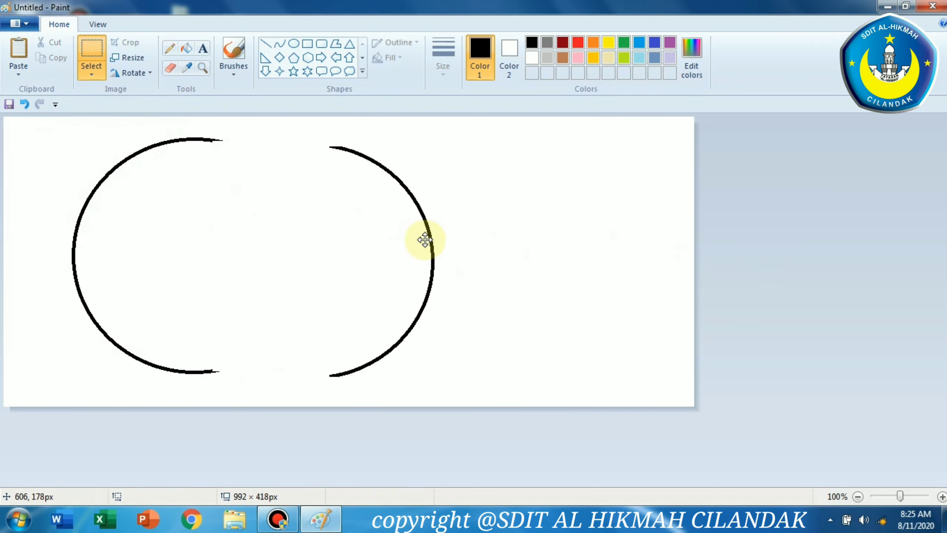
Copy the right arc and place the duplicate further right on the canvas
click(60, 63)
click(18, 54)
drag(81, 214, 558, 238)
click(659, 210)
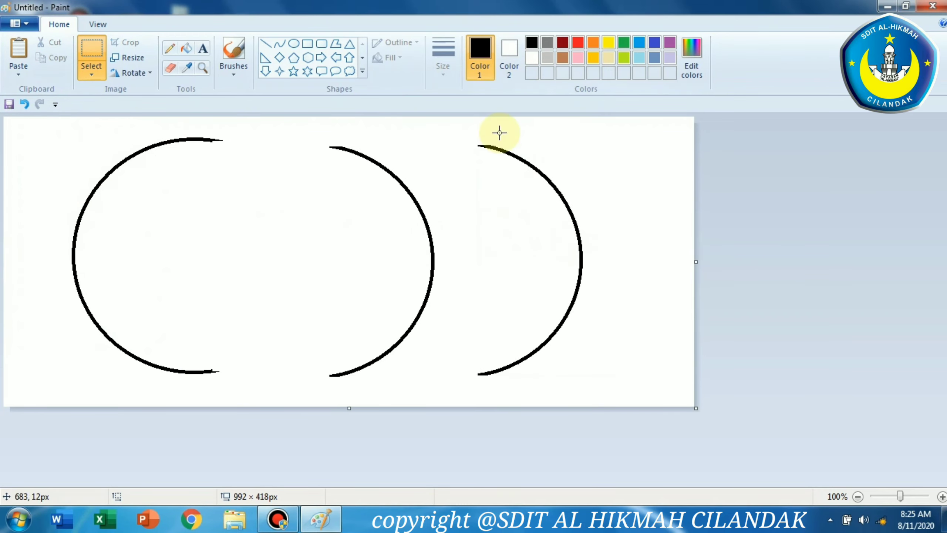
Draw an oval about 219 × 150 px and move it over the left arc's edge
click(294, 43)
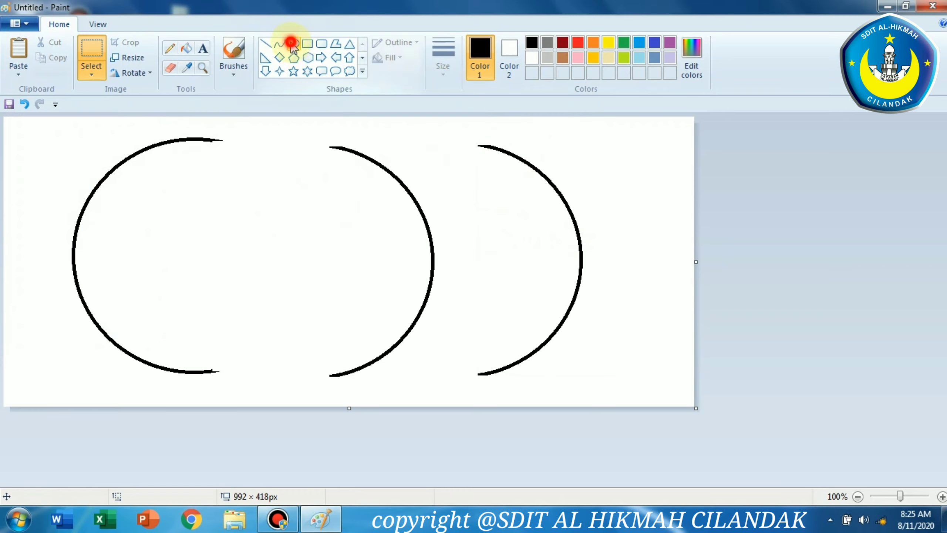
drag(176, 185, 328, 288)
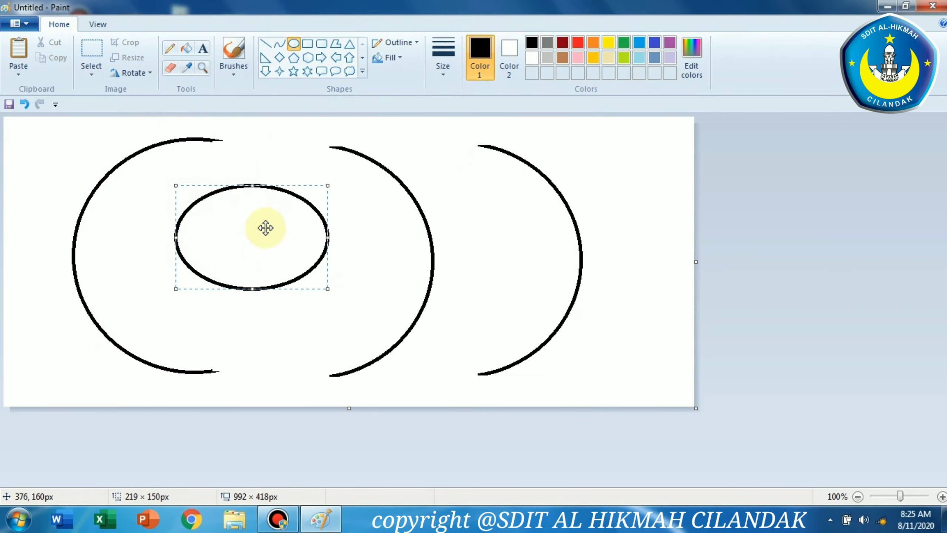
mouse_move(265, 227)
mouse_down()
mouse_move(603, 215)
mouse_move(585, 256)
mouse_move(607, 248)
mouse_move(432, 300)
mouse_move(300, 272)
mouse_move(302, 252)
mouse_move(269, 239)
mouse_move(100, 239)
mouse_up()
Set the oval's outline color to gold
click(578, 42)
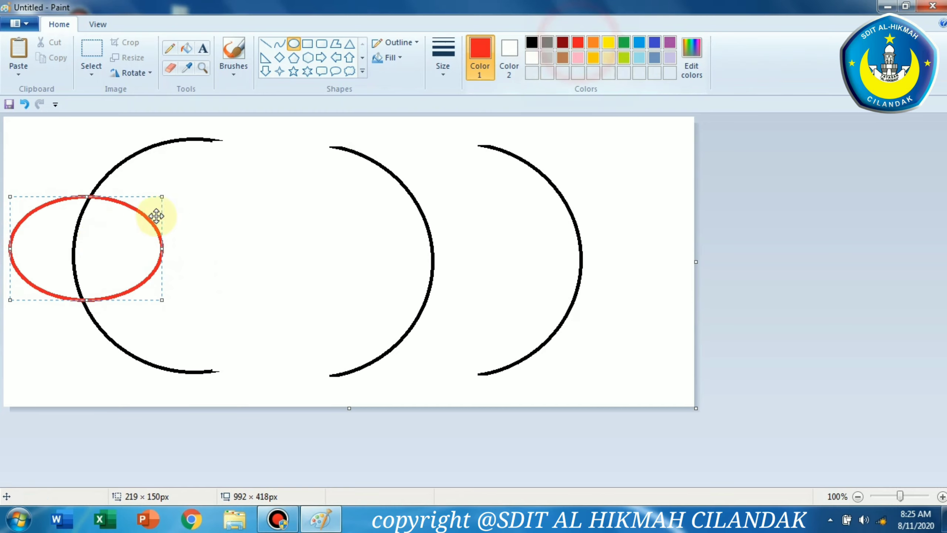
click(579, 44)
click(593, 42)
click(593, 57)
click(579, 58)
click(593, 57)
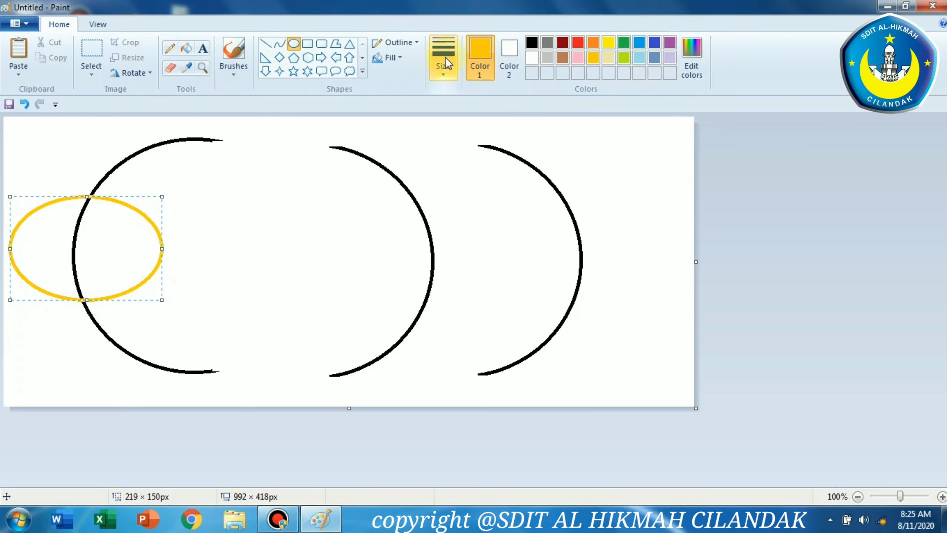
Fill the area where the oval overlaps the left arc with green
click(186, 48)
click(623, 42)
click(110, 243)
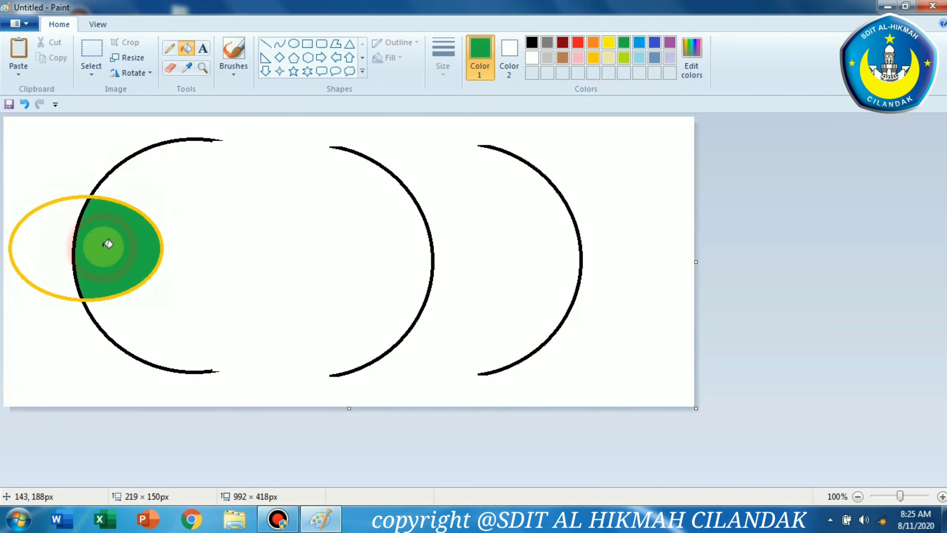
Fill the oval's left section with pink
click(624, 56)
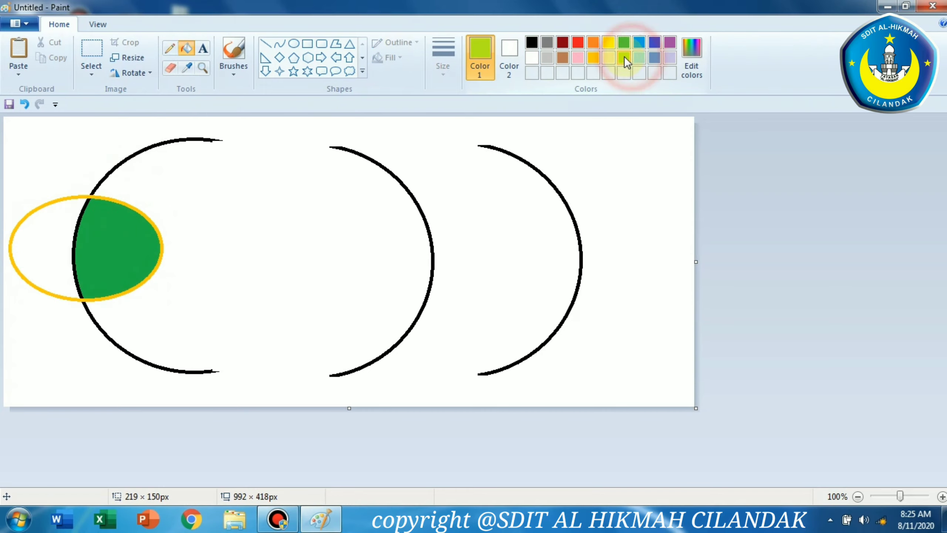
click(577, 58)
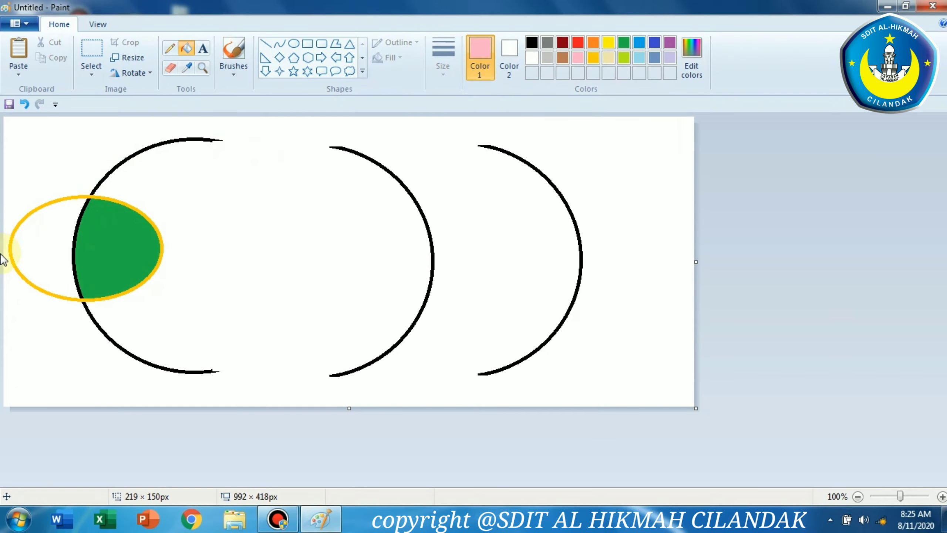
click(44, 236)
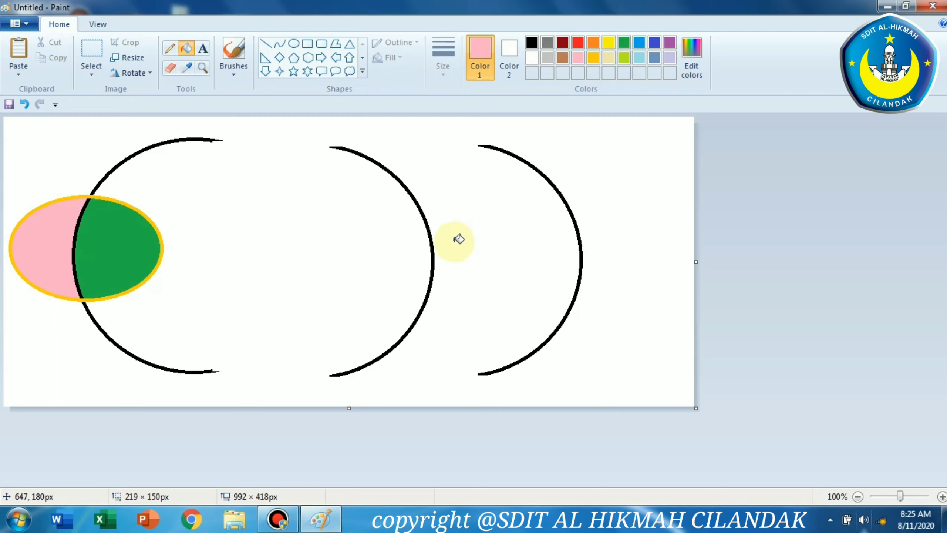
Browse the File menu's Save, Save as and Print options
click(32, 22)
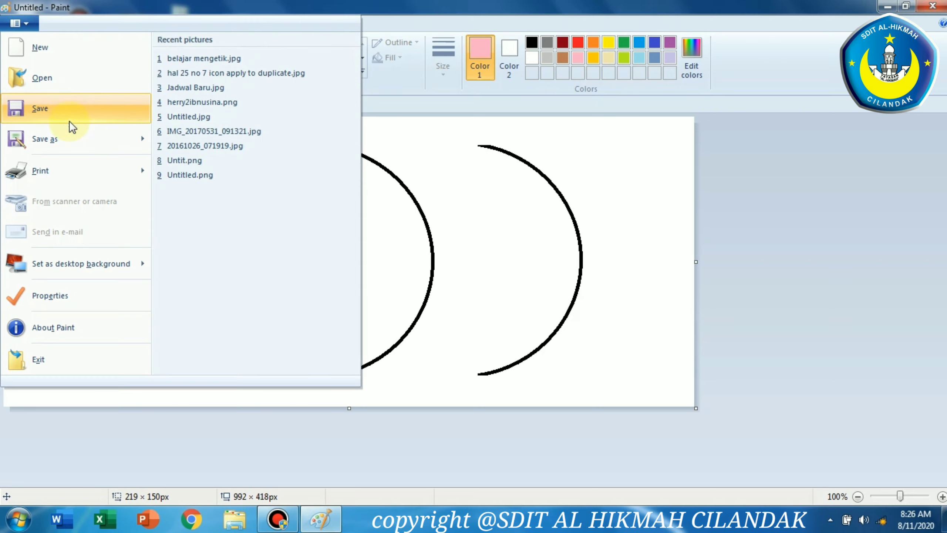
mouse_move(70, 124)
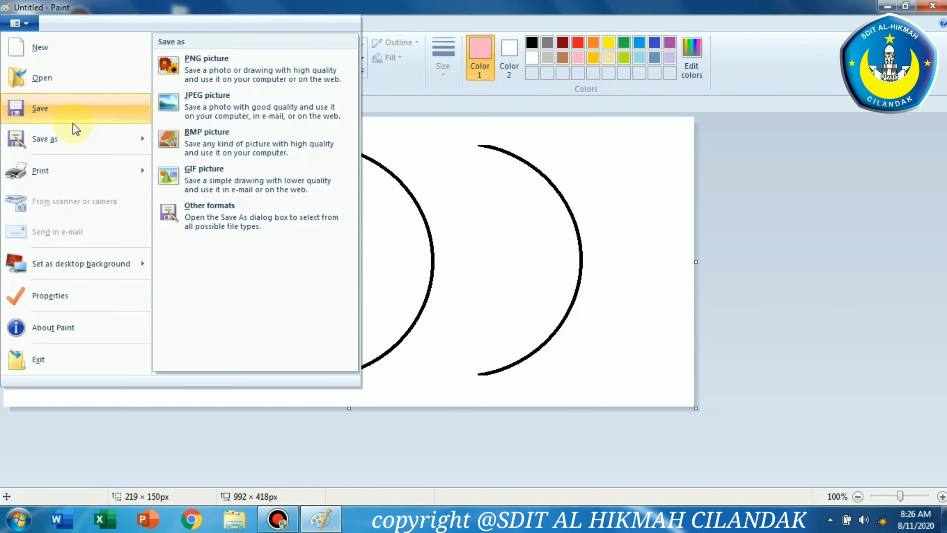
mouse_move(83, 141)
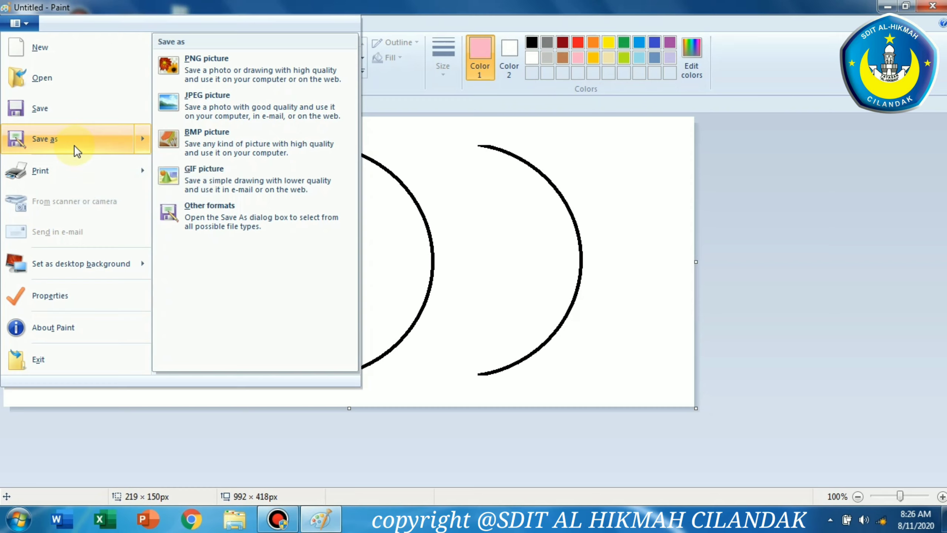
mouse_move(56, 161)
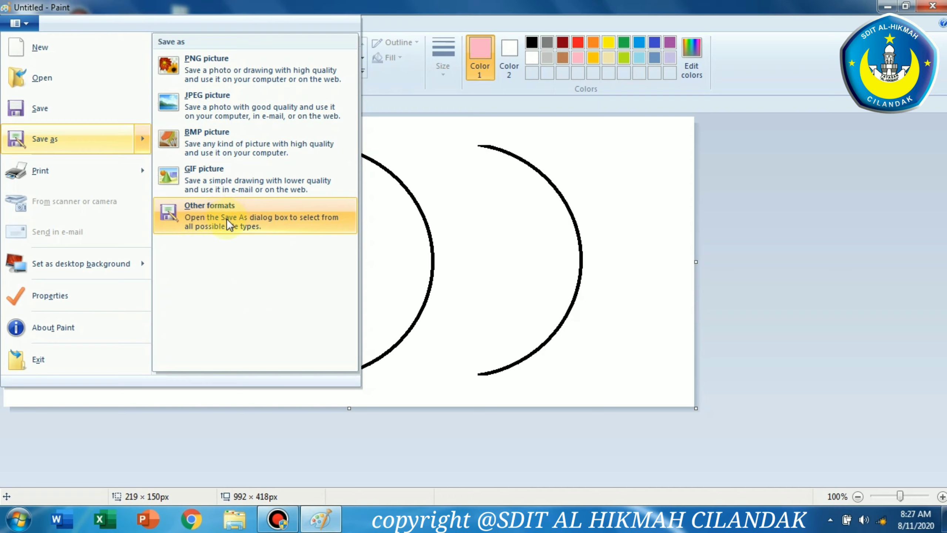
mouse_move(91, 178)
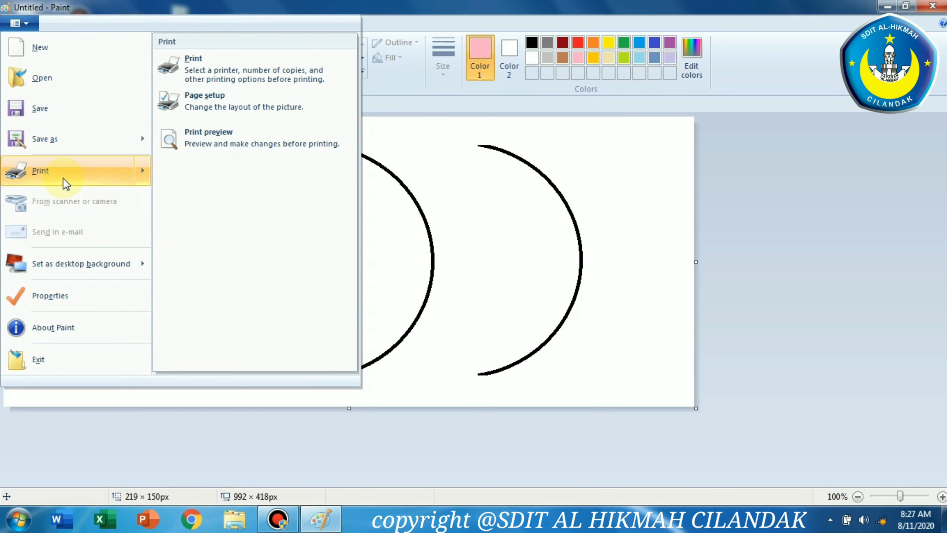
mouse_move(94, 271)
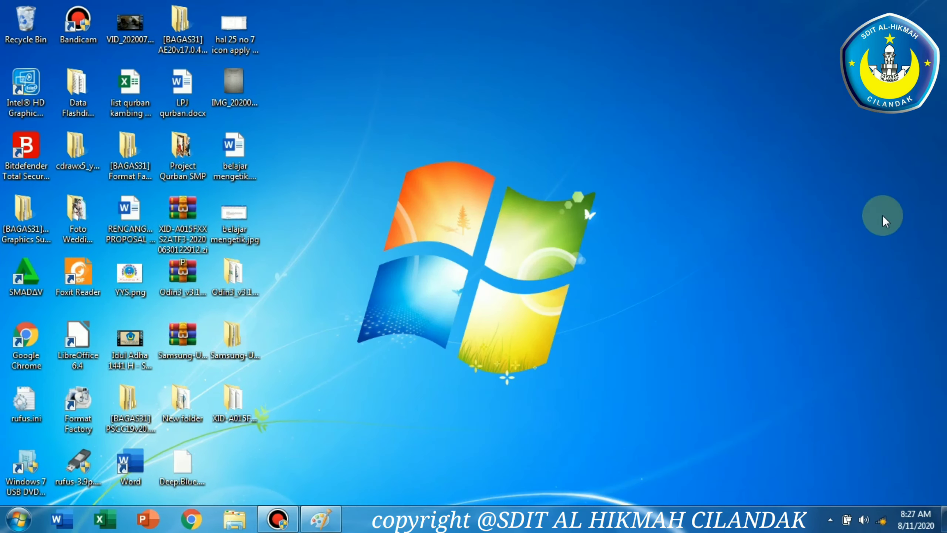
mouse_move(356, 87)
mouse_down()
mouse_move(843, 454)
mouse_move(572, 390)
mouse_move(608, 402)
mouse_up()
click(320, 518)
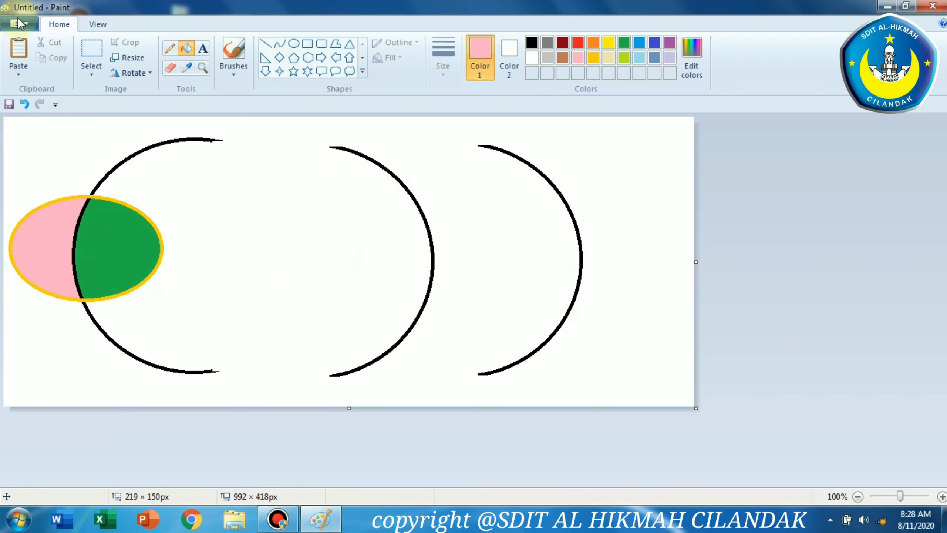
Examine the File menu's Set as desktop background option
click(28, 25)
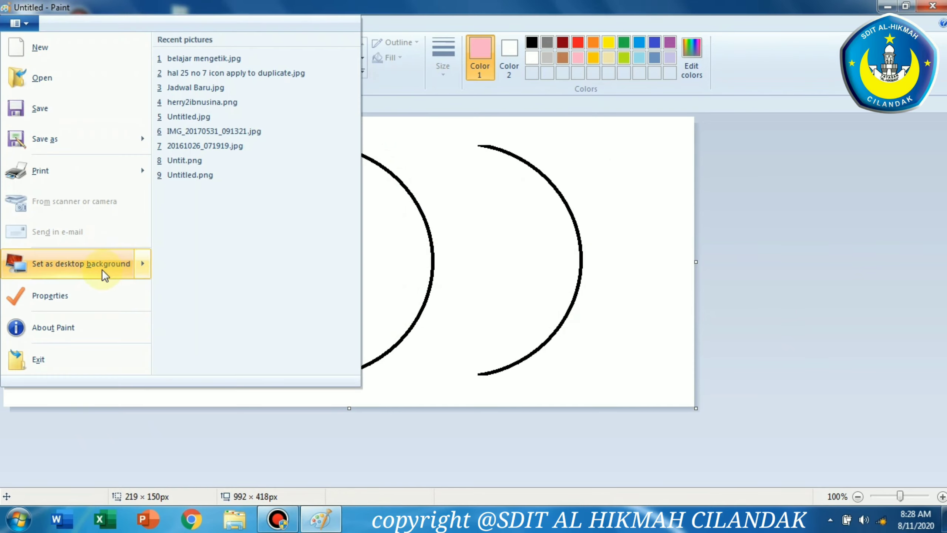
mouse_move(50, 271)
click(22, 24)
click(18, 24)
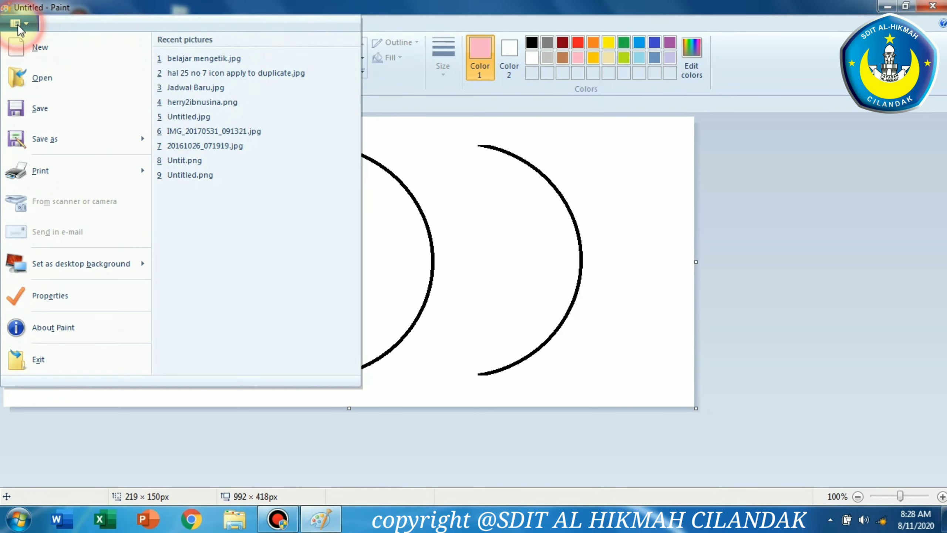
mouse_move(81, 265)
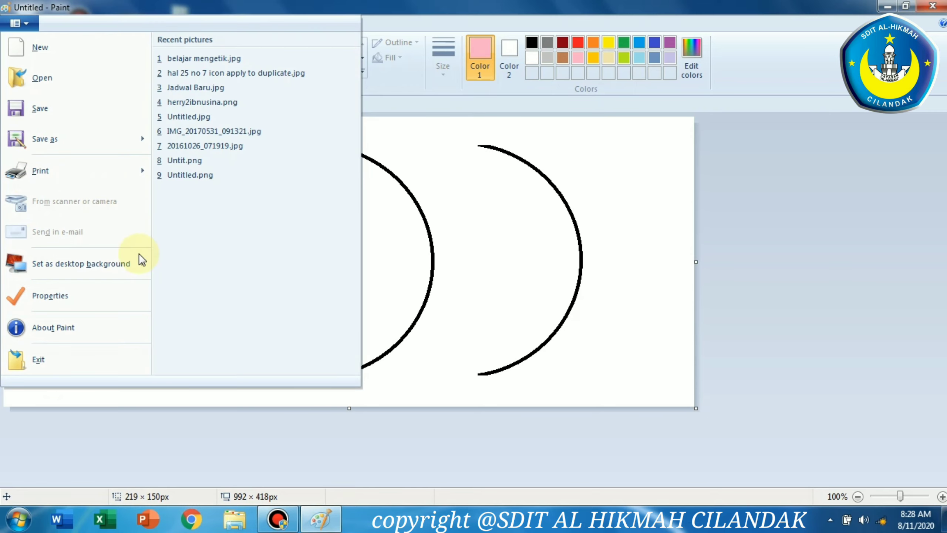
click(760, 276)
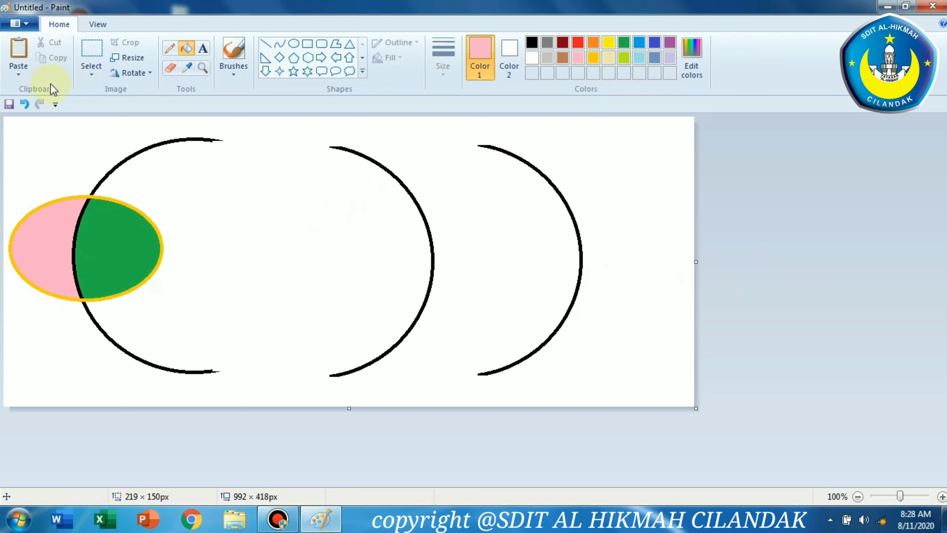
Erase part of the large left arc's top edge with the Eraser
click(172, 71)
drag(124, 162, 225, 156)
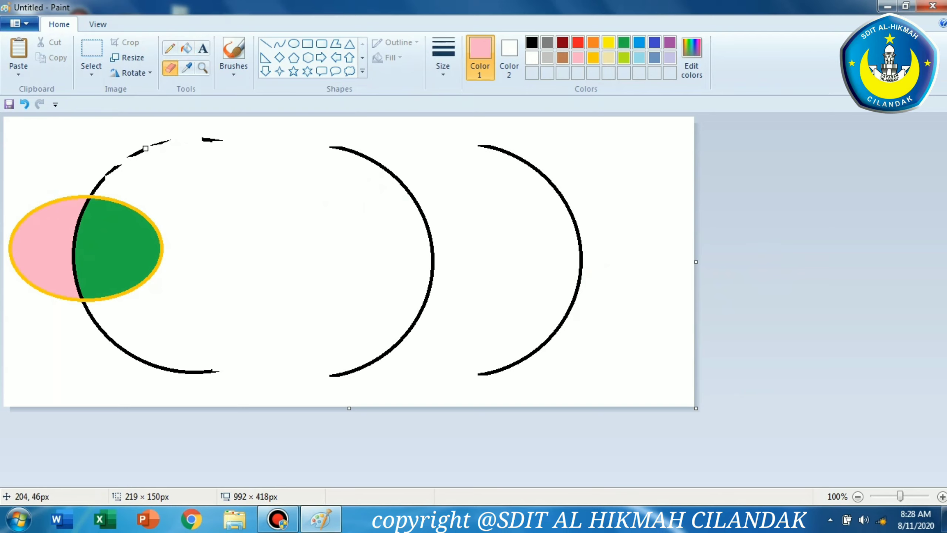
Start a new blank canvas without saving the current drawing
click(19, 23)
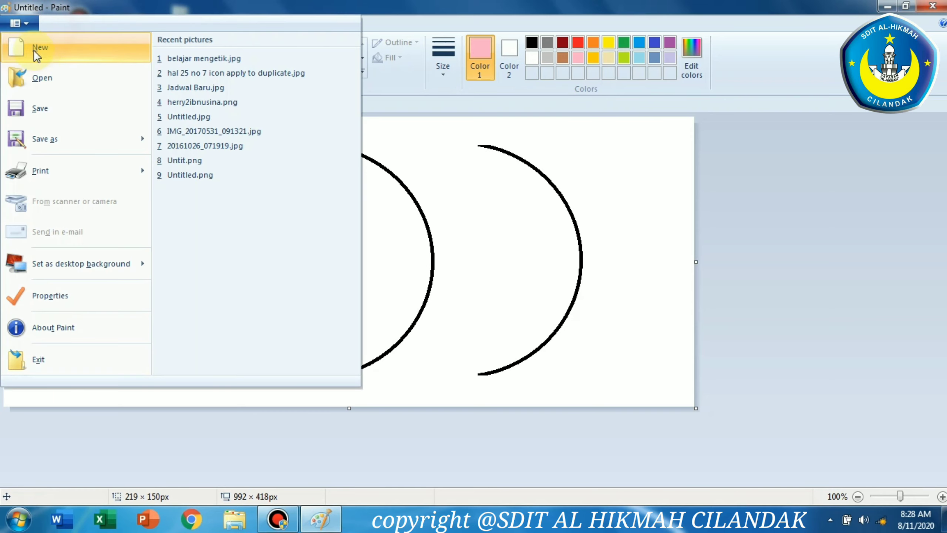
click(41, 52)
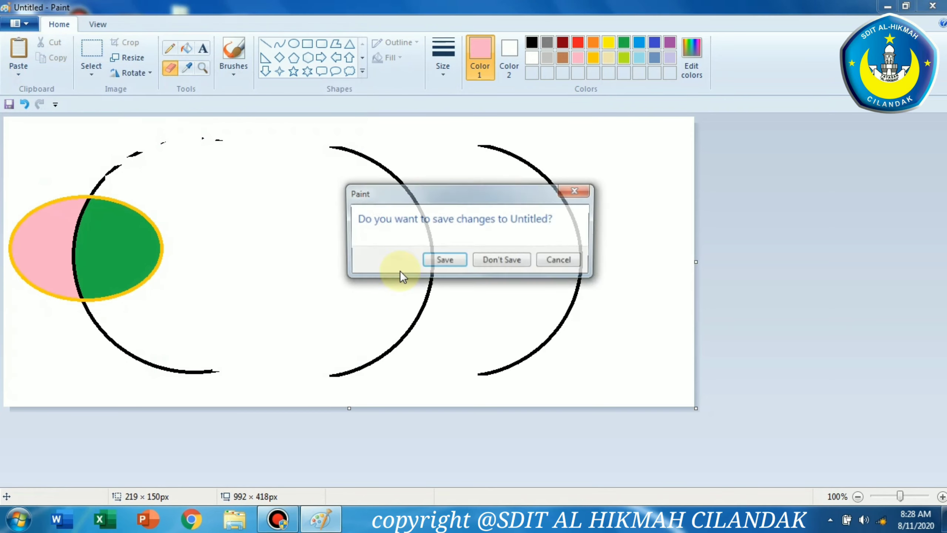
click(503, 262)
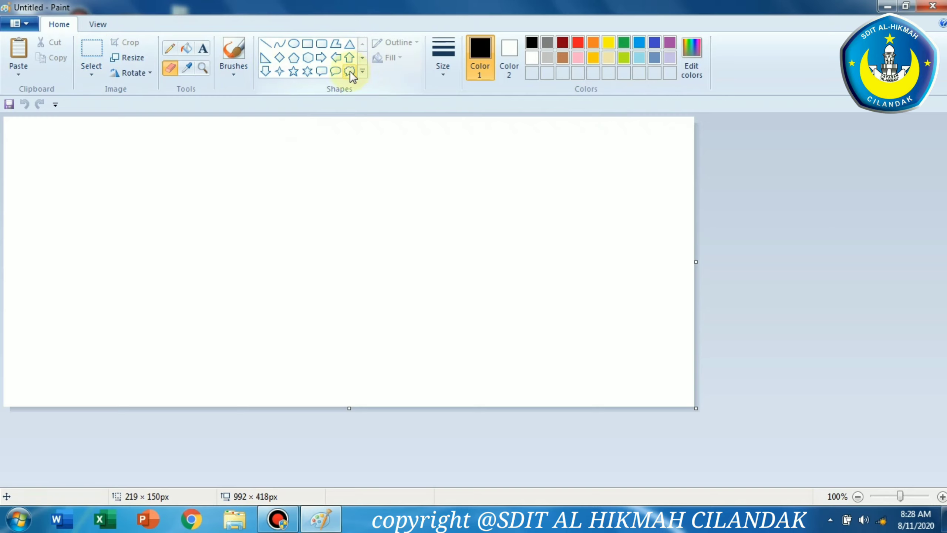
Draw a circle about 265 × 261 px with the Ellipse tool in the canvas's middle
click(294, 44)
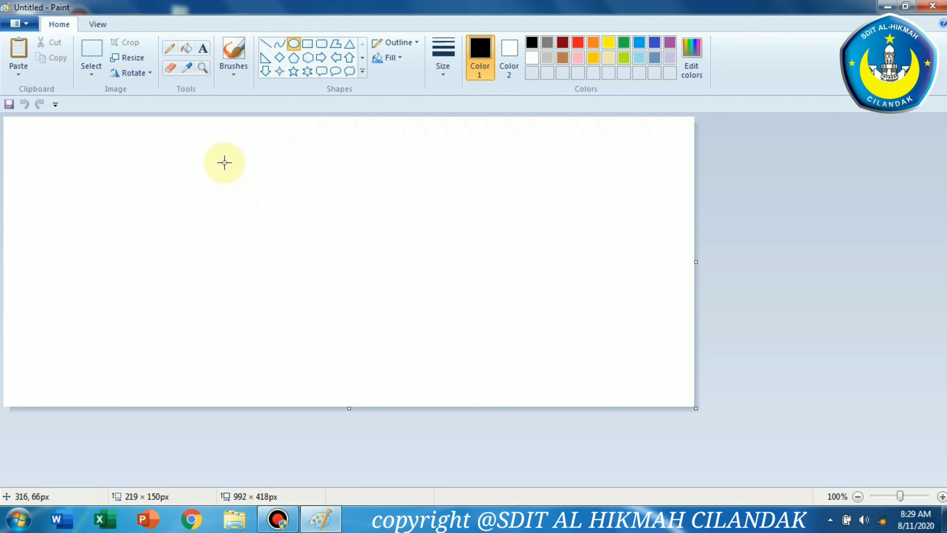
mouse_move(225, 163)
mouse_down()
mouse_move(395, 284)
mouse_move(453, 354)
mouse_move(420, 365)
mouse_move(422, 344)
mouse_move(382, 327)
mouse_move(431, 370)
mouse_move(368, 322)
mouse_move(386, 334)
mouse_move(338, 328)
mouse_move(461, 318)
mouse_move(439, 361)
mouse_move(355, 329)
mouse_move(358, 318)
mouse_move(439, 325)
mouse_move(323, 331)
mouse_move(421, 337)
mouse_up()
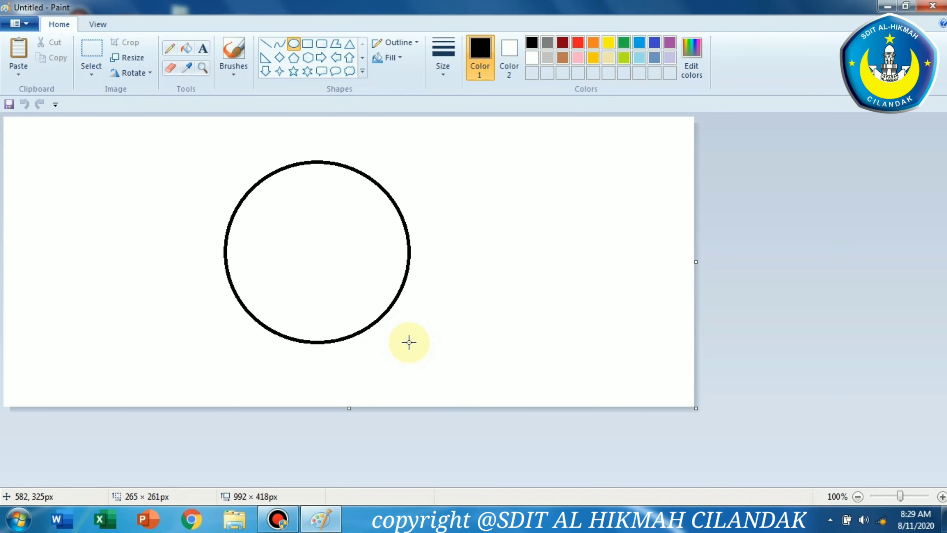
Resize and reposition the circle to about 355 × 341 px near the canvas's centre
mouse_move(415, 343)
mouse_down()
mouse_move(556, 341)
mouse_move(372, 332)
mouse_move(589, 332)
mouse_move(127, 296)
mouse_move(536, 359)
mouse_move(30, 204)
mouse_move(220, 339)
mouse_move(476, 315)
mouse_move(273, 266)
mouse_move(402, 380)
mouse_move(477, 338)
mouse_move(455, 390)
mouse_move(524, 342)
mouse_move(636, 332)
mouse_move(352, 188)
mouse_move(383, 398)
mouse_move(401, 320)
mouse_move(441, 340)
mouse_move(451, 375)
mouse_up()
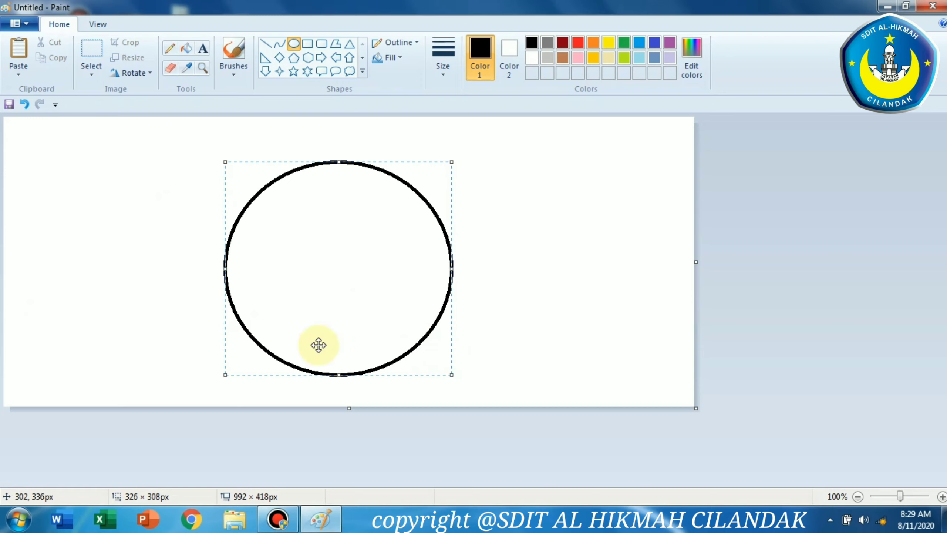
mouse_move(427, 220)
mouse_down()
mouse_move(401, 205)
mouse_move(420, 210)
mouse_up()
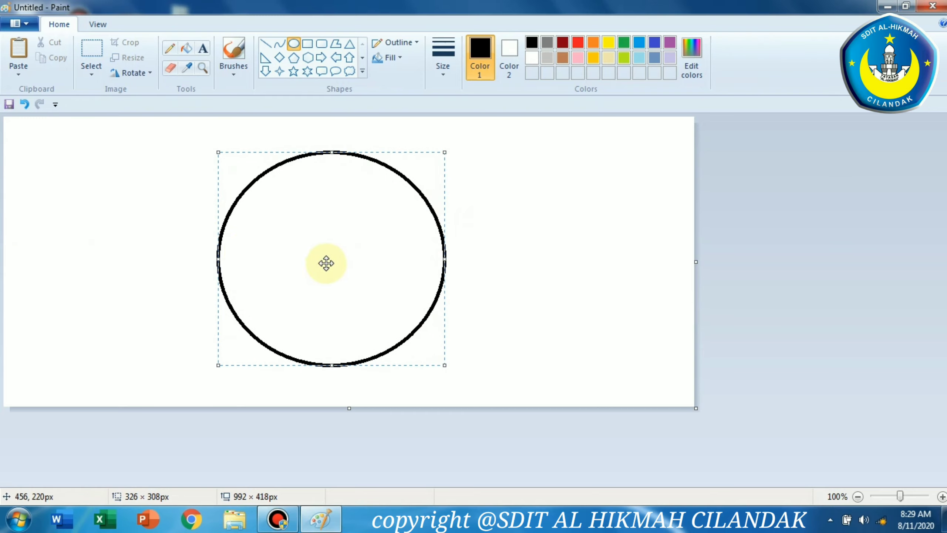
drag(444, 365, 440, 328)
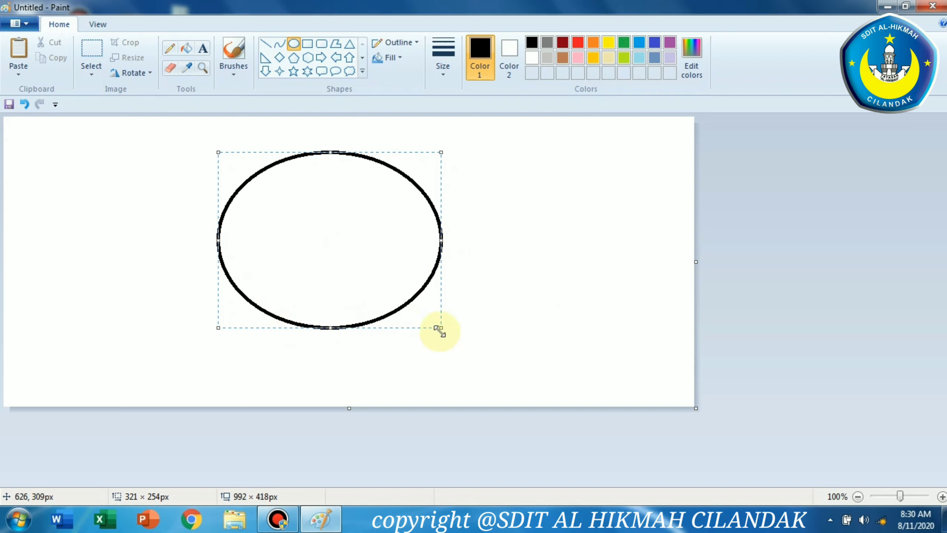
drag(437, 328, 461, 386)
mouse_move(443, 356)
mouse_down()
mouse_move(468, 336)
mouse_move(439, 346)
mouse_up()
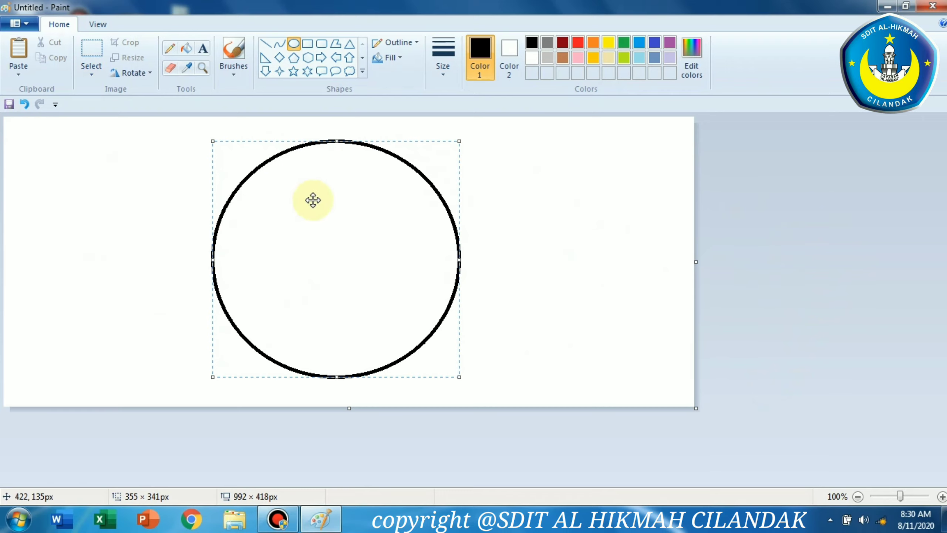
click(847, 262)
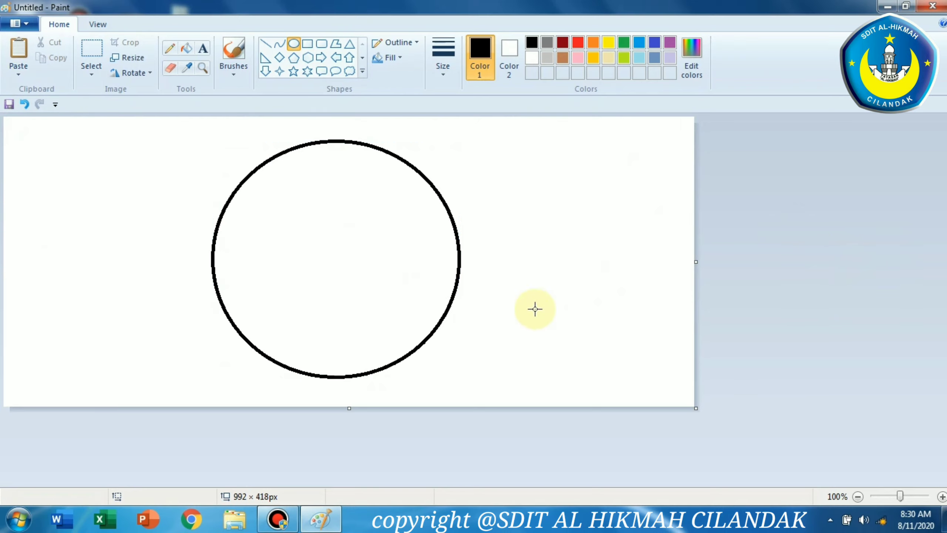
click(815, 275)
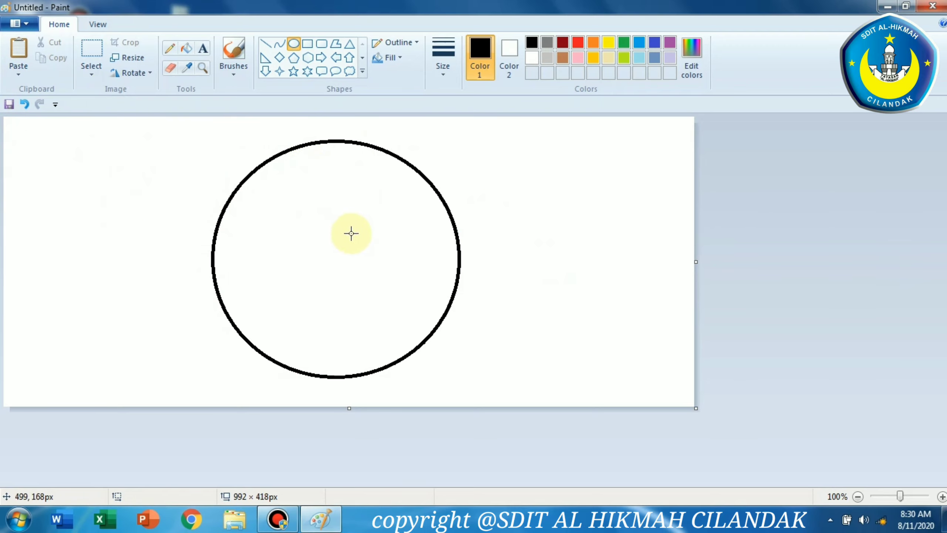
click(93, 51)
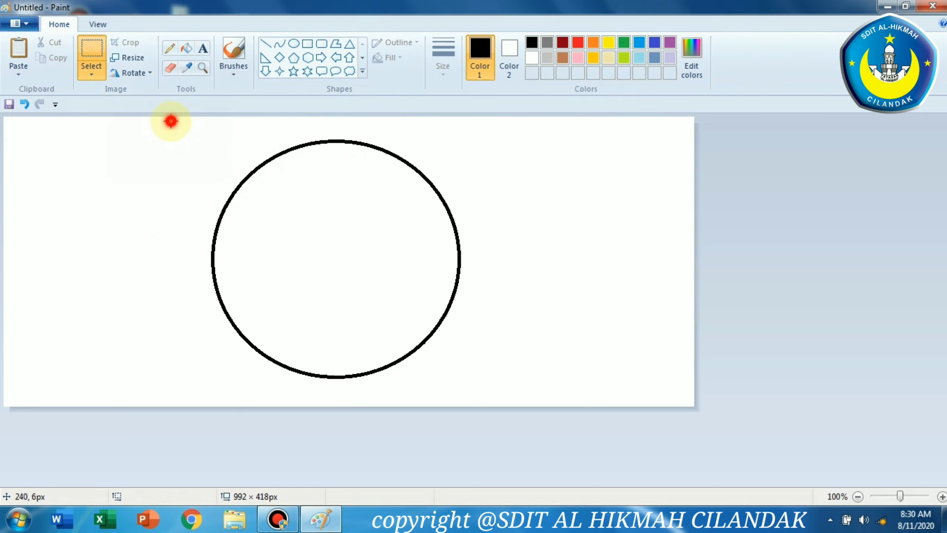
drag(171, 122, 469, 393)
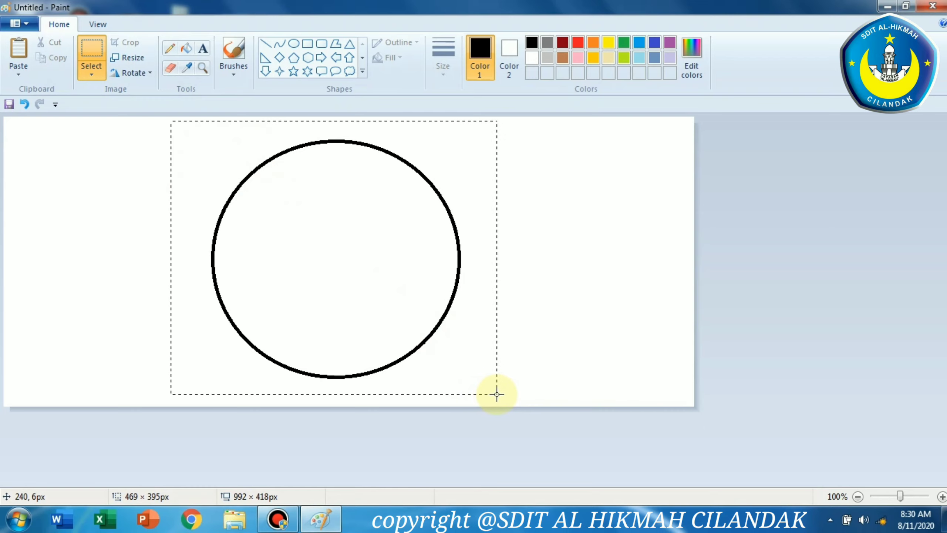
drag(502, 396, 502, 396)
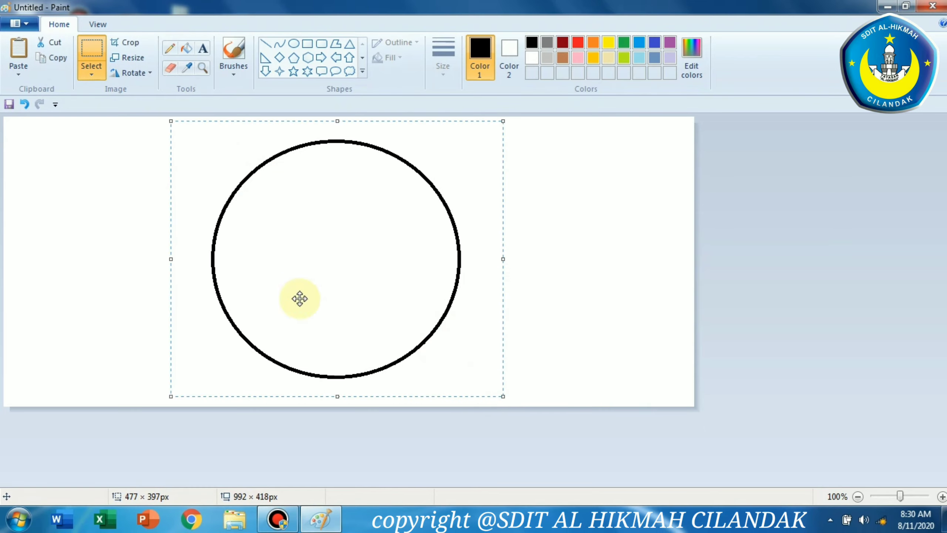
drag(456, 282, 367, 279)
mouse_move(416, 394)
mouse_down()
mouse_move(408, 391)
mouse_move(418, 389)
mouse_up()
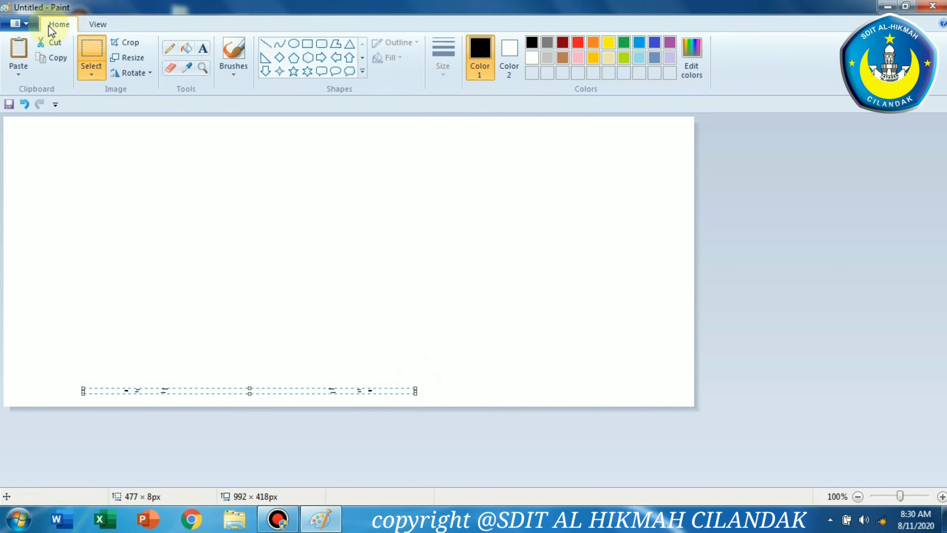
click(26, 101)
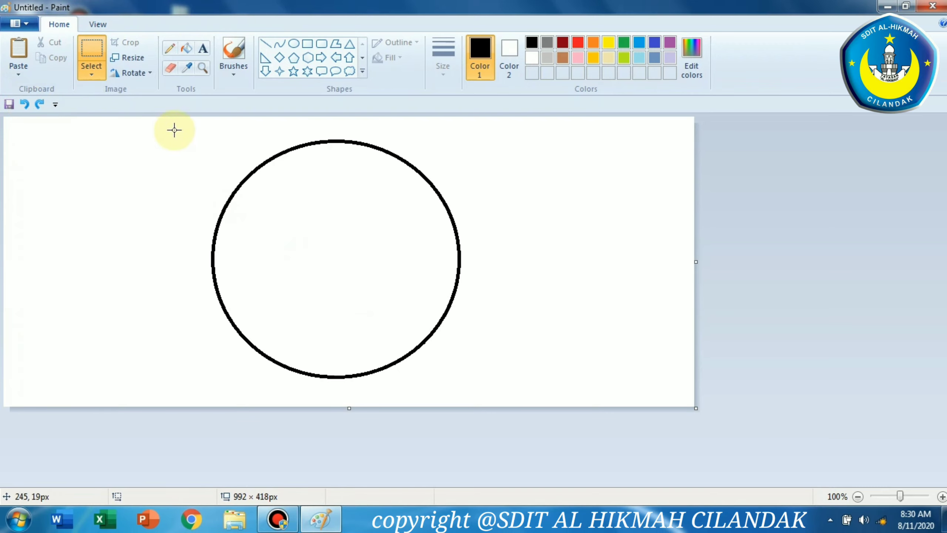
Select the circle, shrink it slightly by its corner handle, and move it a little higher
drag(180, 127, 507, 406)
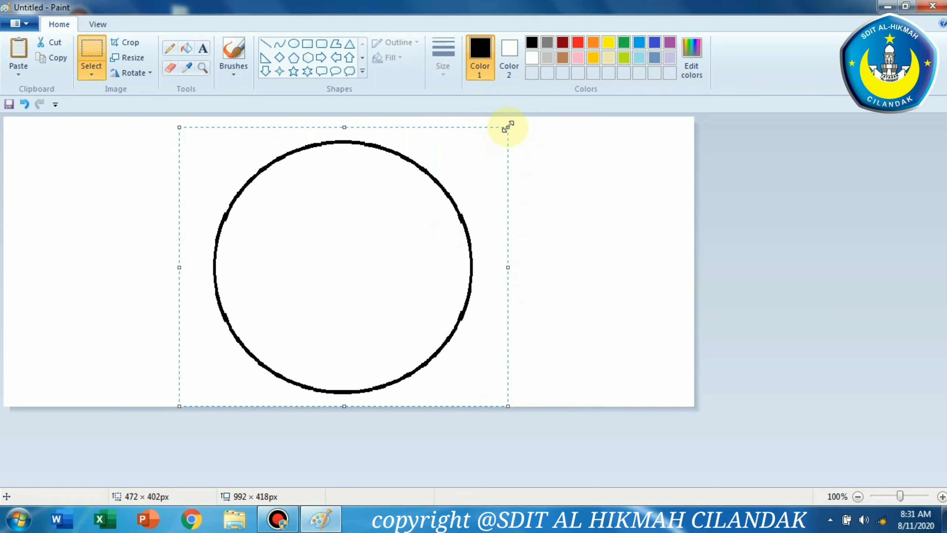
drag(508, 127, 462, 162)
drag(472, 256, 468, 226)
click(706, 218)
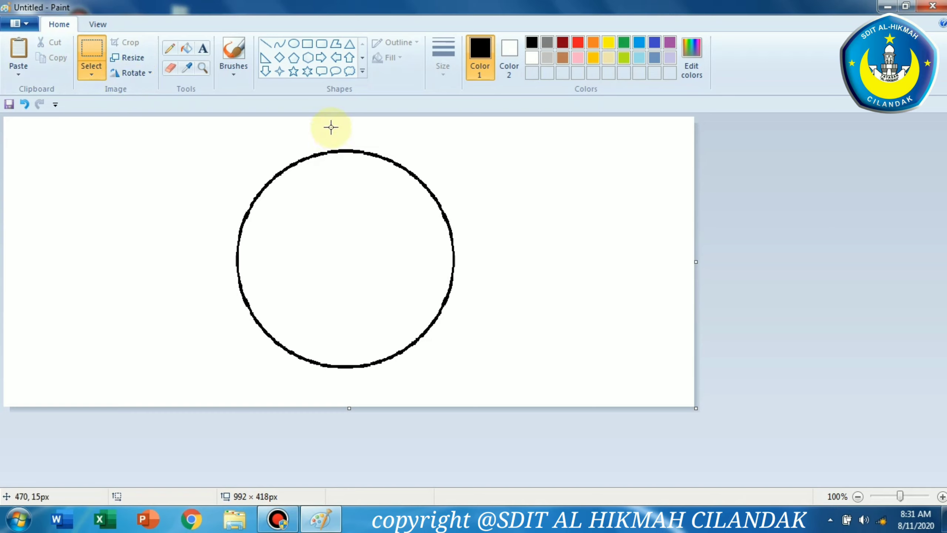
Copy the circle's right half and paste the copy to the right of the circle
drag(338, 125, 471, 401)
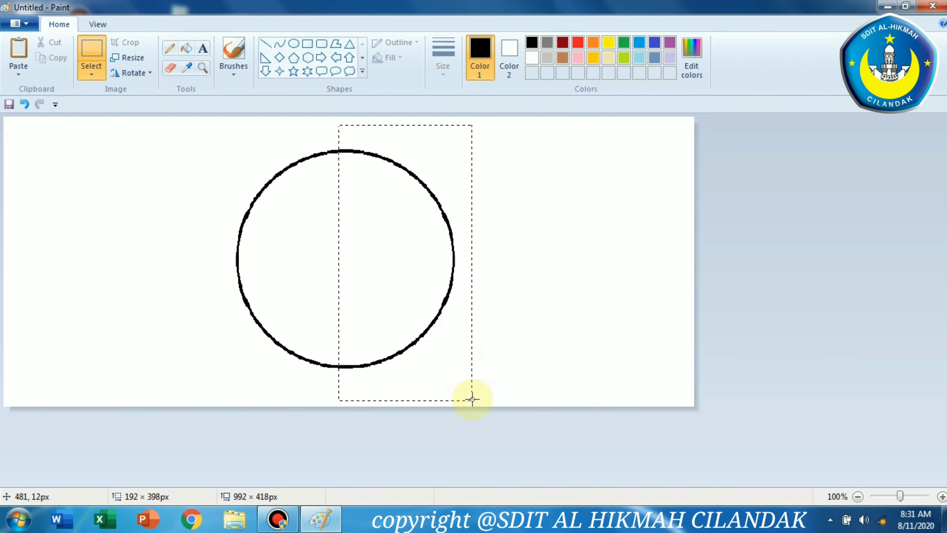
drag(471, 399, 476, 395)
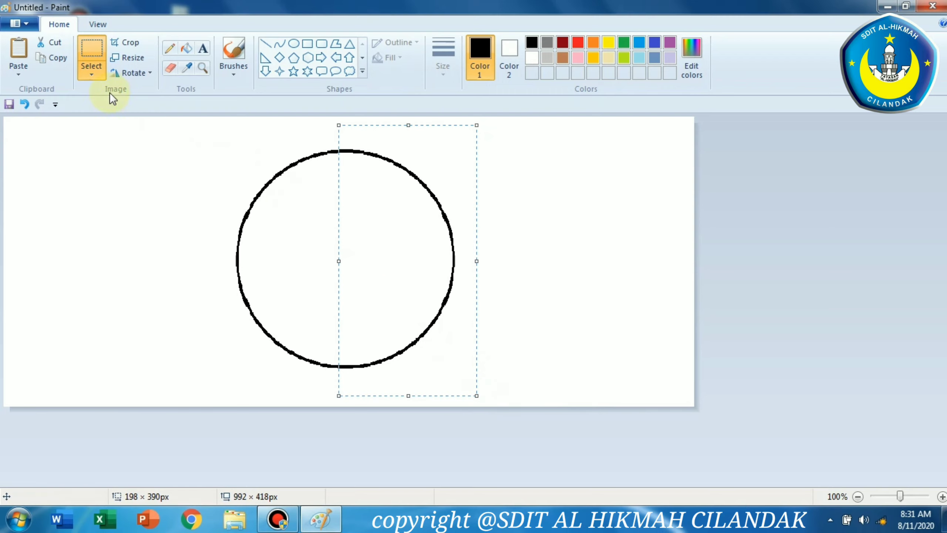
click(62, 58)
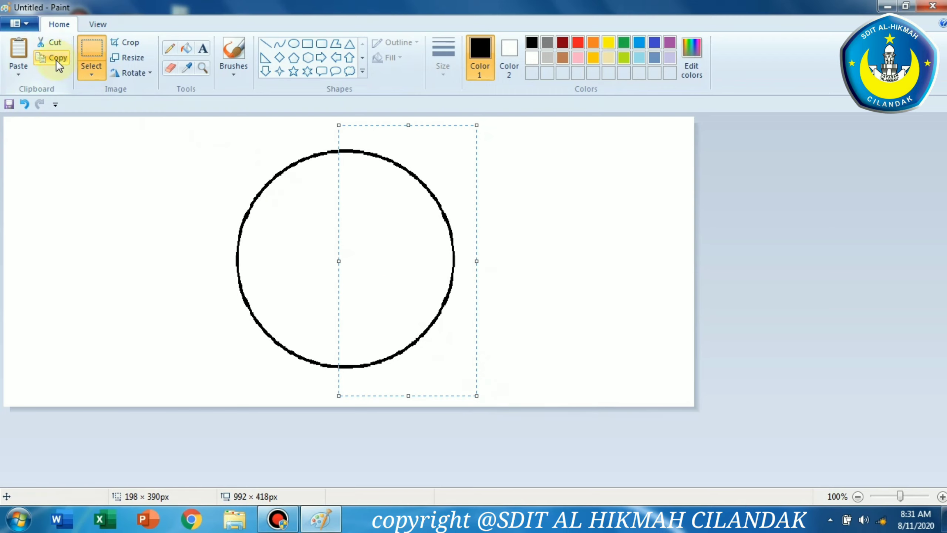
click(777, 260)
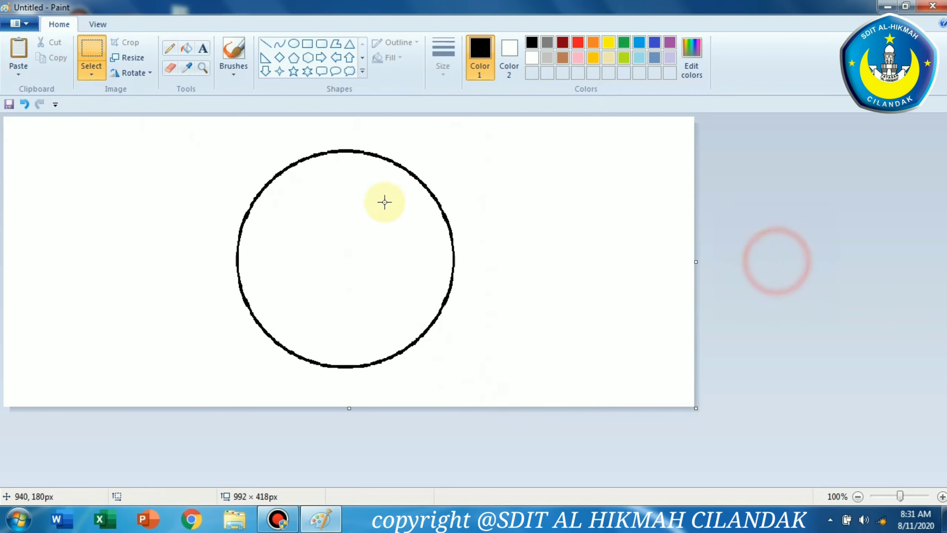
click(19, 48)
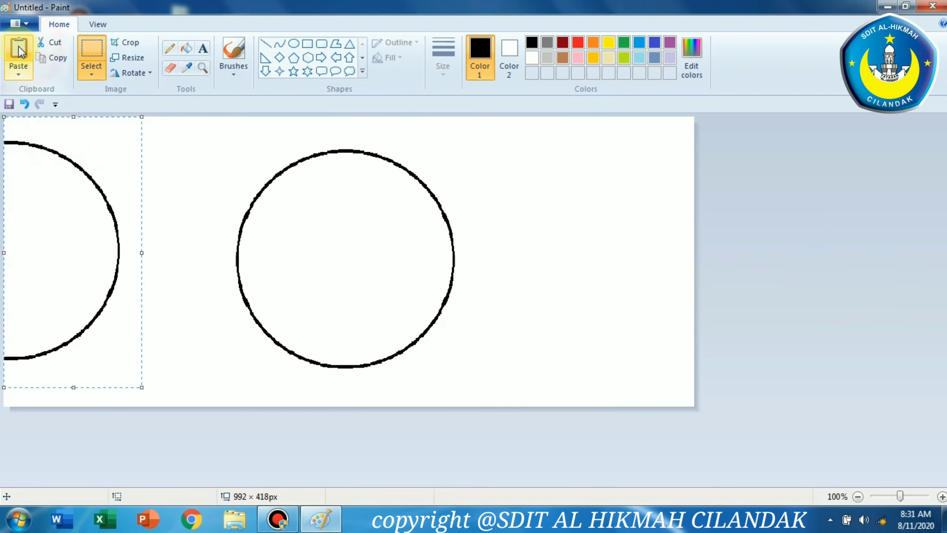
drag(76, 186, 539, 189)
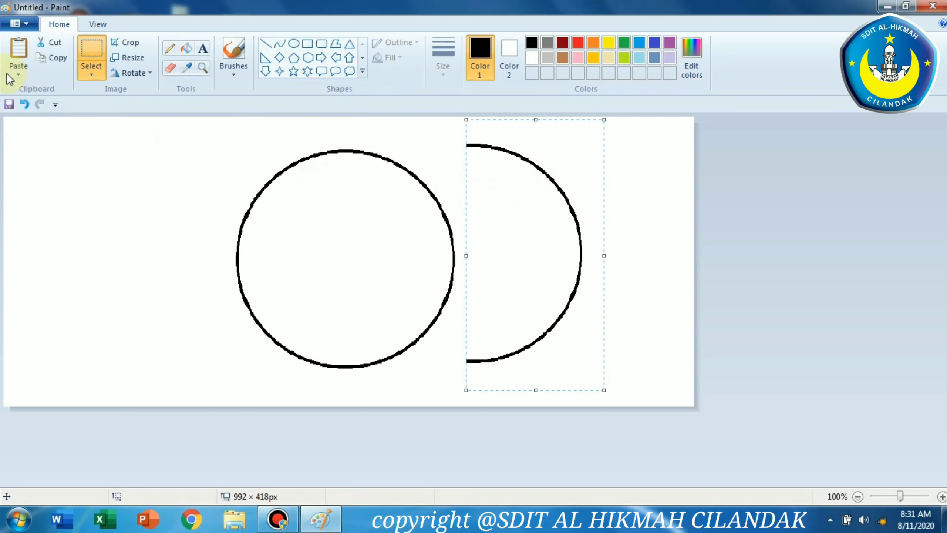
Paste another copy of the half circle, rotate it 180°, and place it to the left of the circle
click(15, 49)
drag(93, 185, 154, 200)
right_click(152, 223)
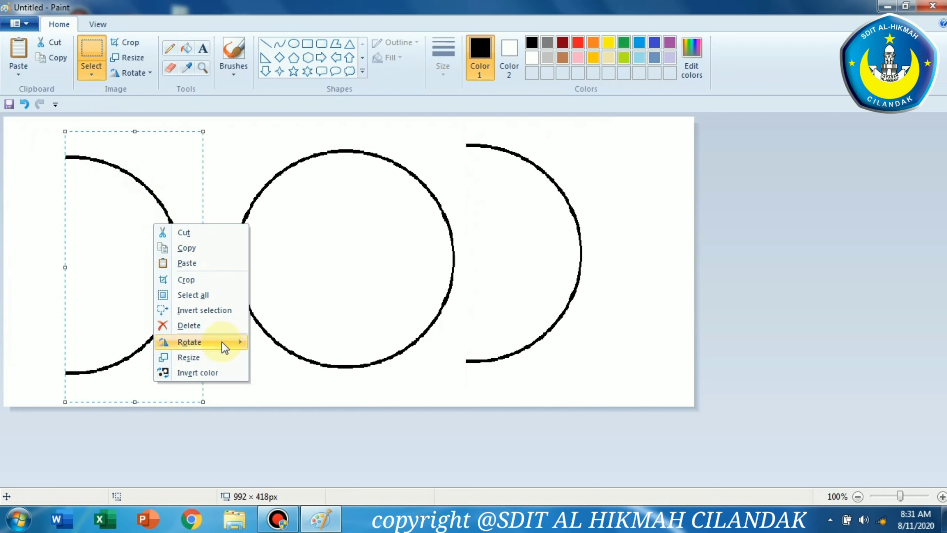
mouse_move(222, 342)
click(289, 343)
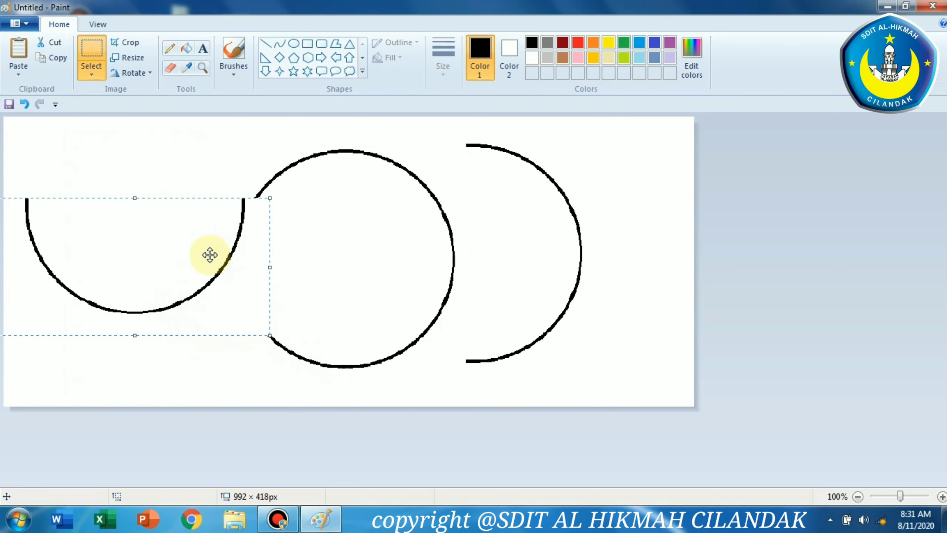
right_click(194, 247)
mouse_move(260, 364)
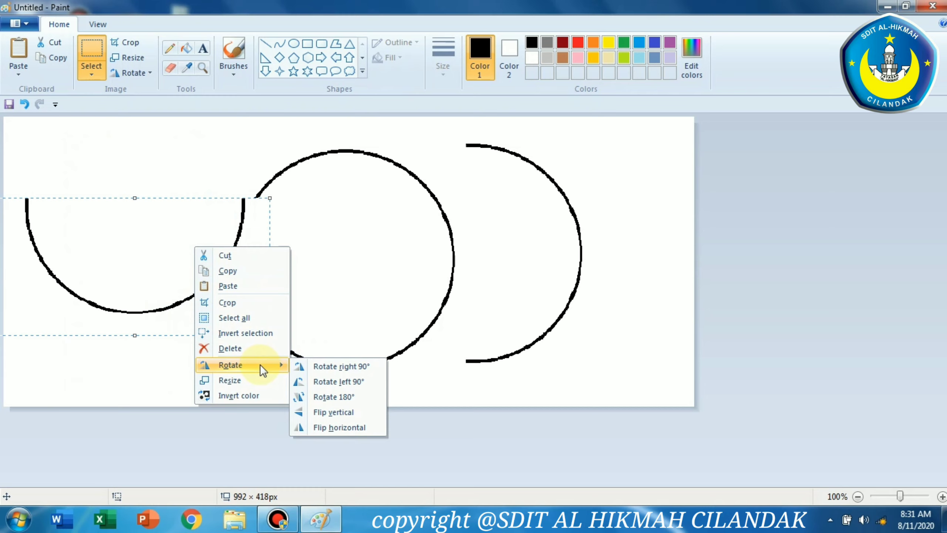
click(313, 381)
right_click(164, 267)
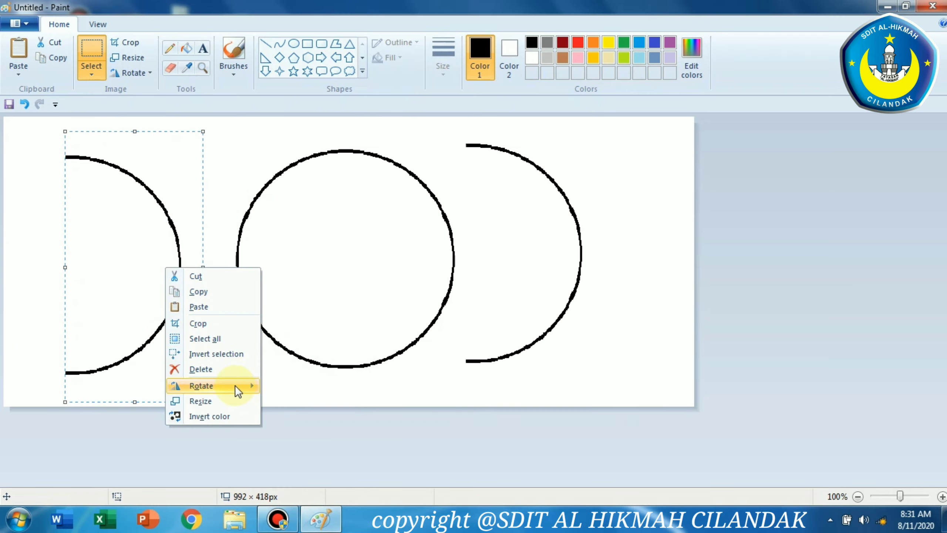
mouse_move(235, 385)
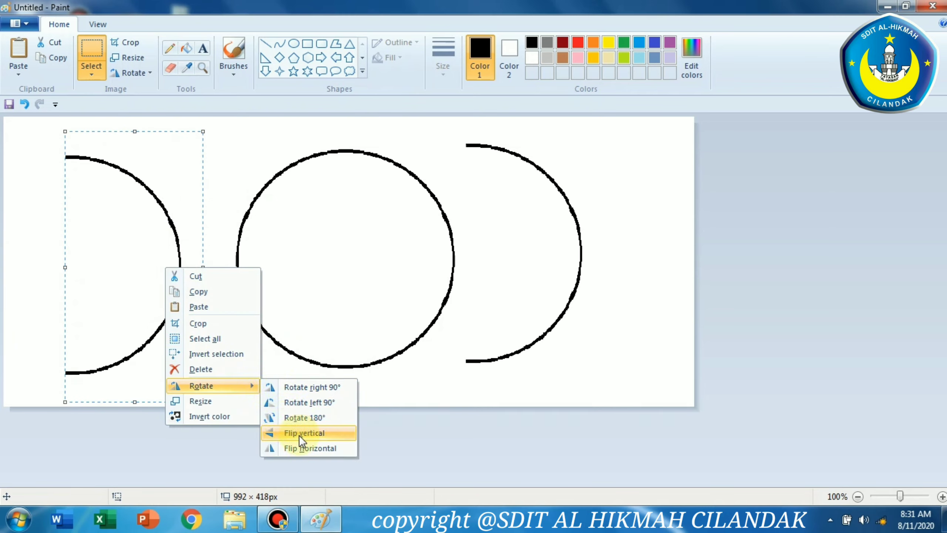
click(295, 418)
drag(144, 288, 186, 264)
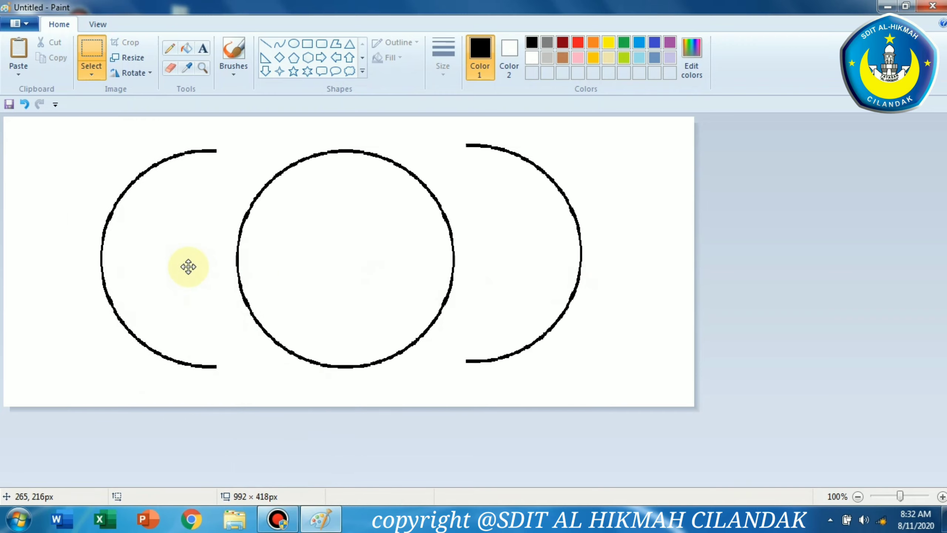
click(804, 228)
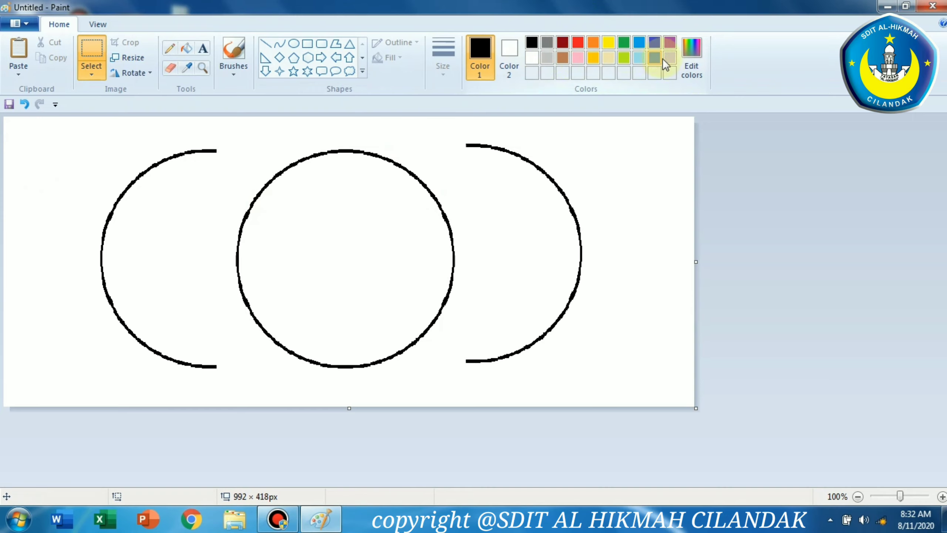
Fill the middle circle with blue using the Fill with color tool
click(643, 42)
click(656, 44)
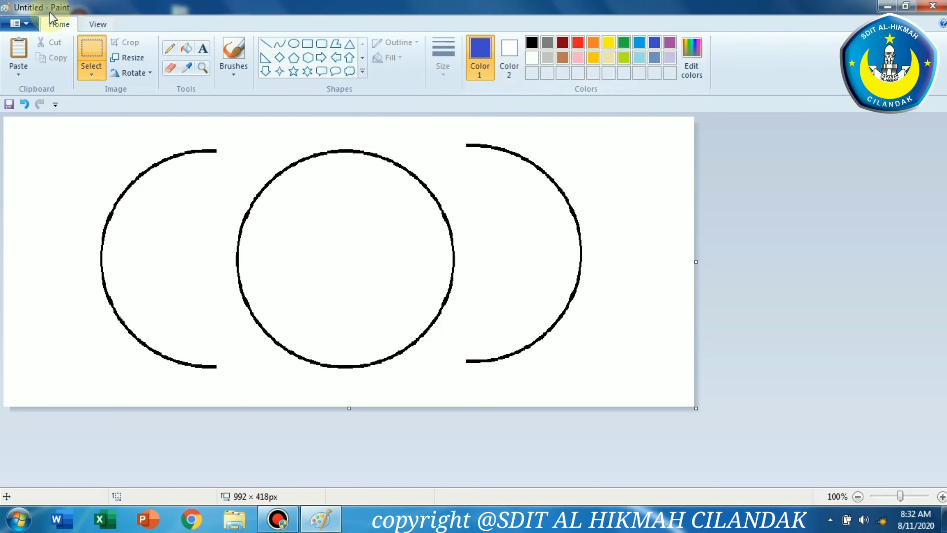
click(186, 48)
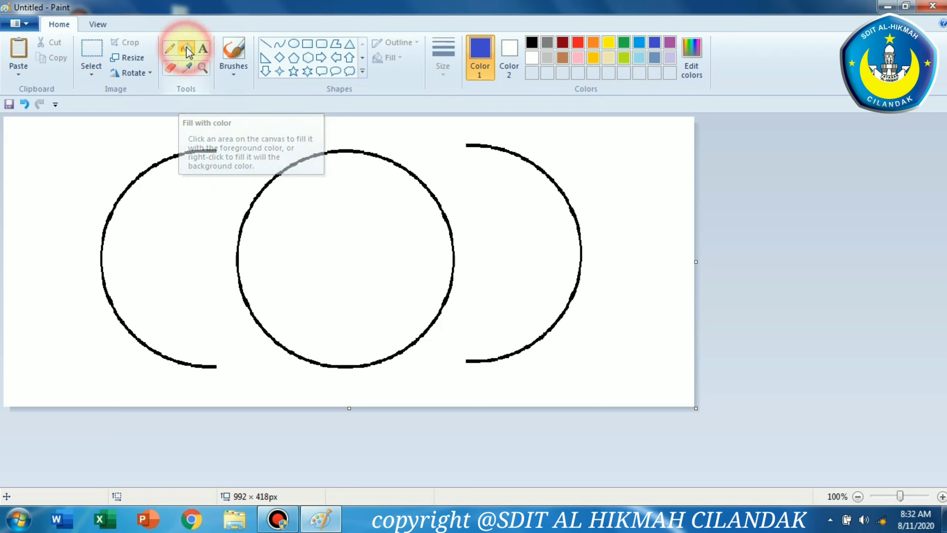
click(329, 222)
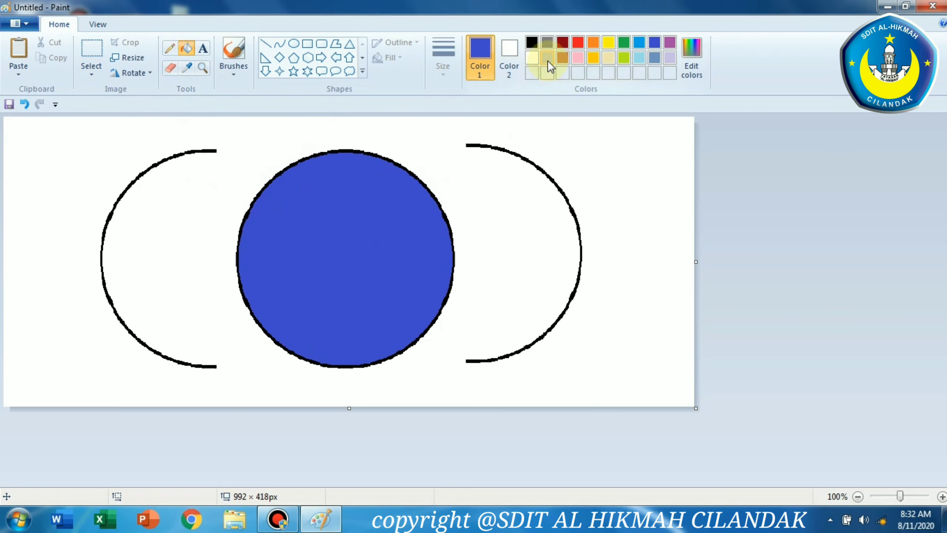
Try refilling the blue circle with orange, red, and light yellow in turn
click(593, 43)
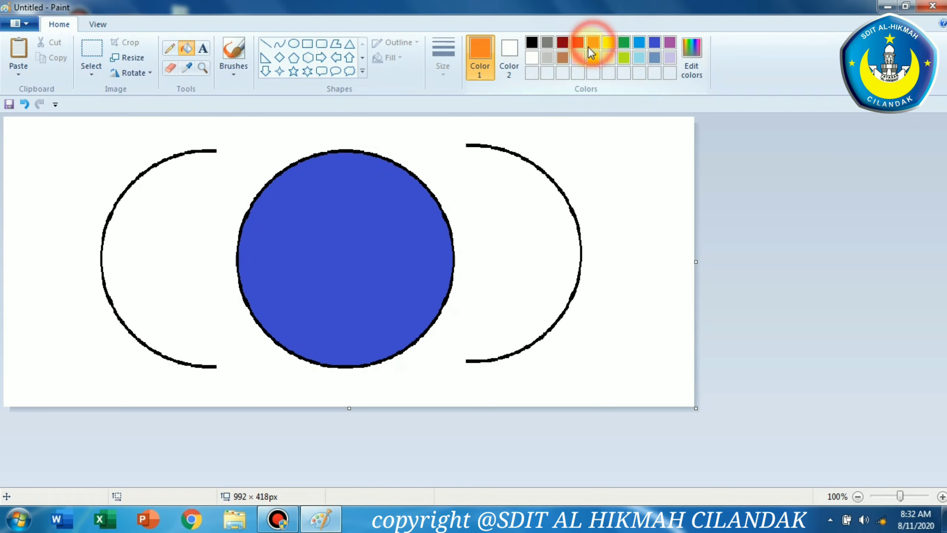
click(367, 221)
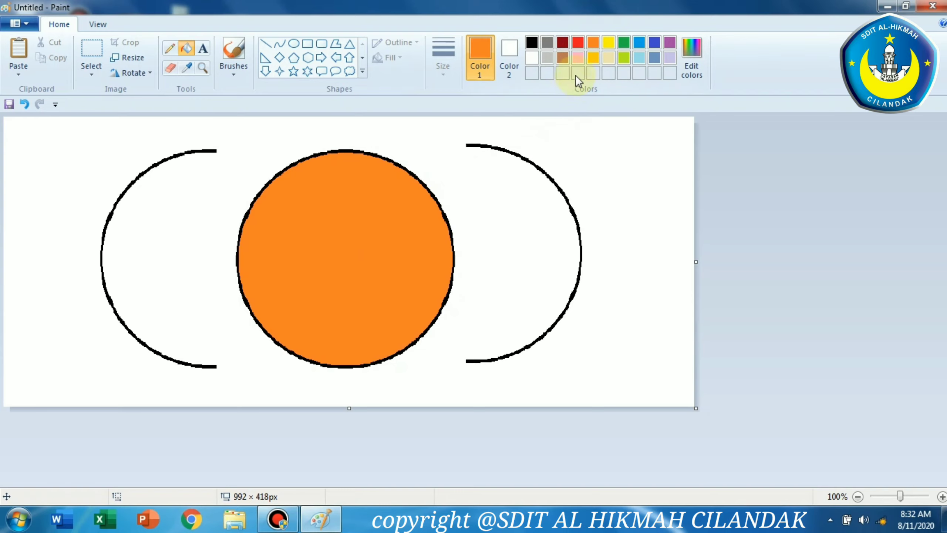
click(577, 41)
click(330, 223)
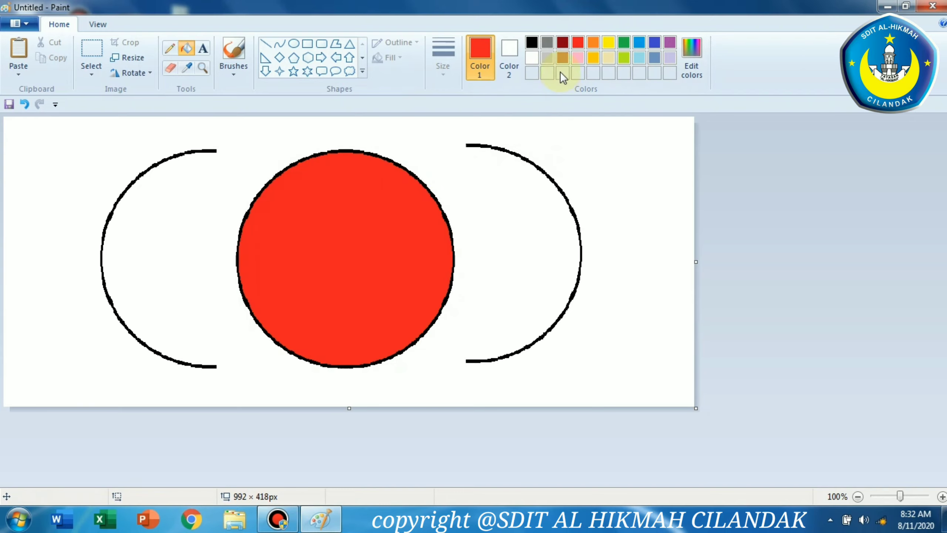
click(608, 57)
click(370, 220)
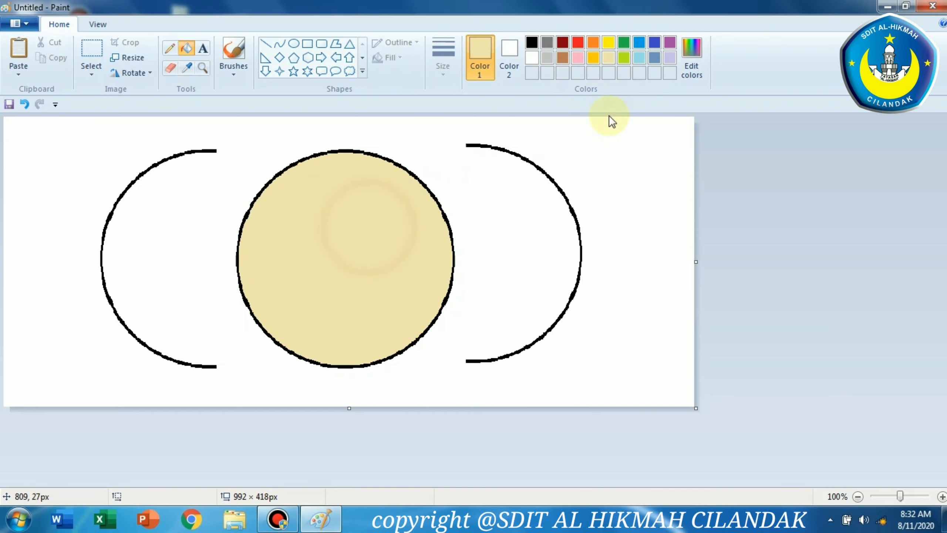
Try refilling the circle with light blue, gold, and brown in turn
click(638, 57)
click(327, 228)
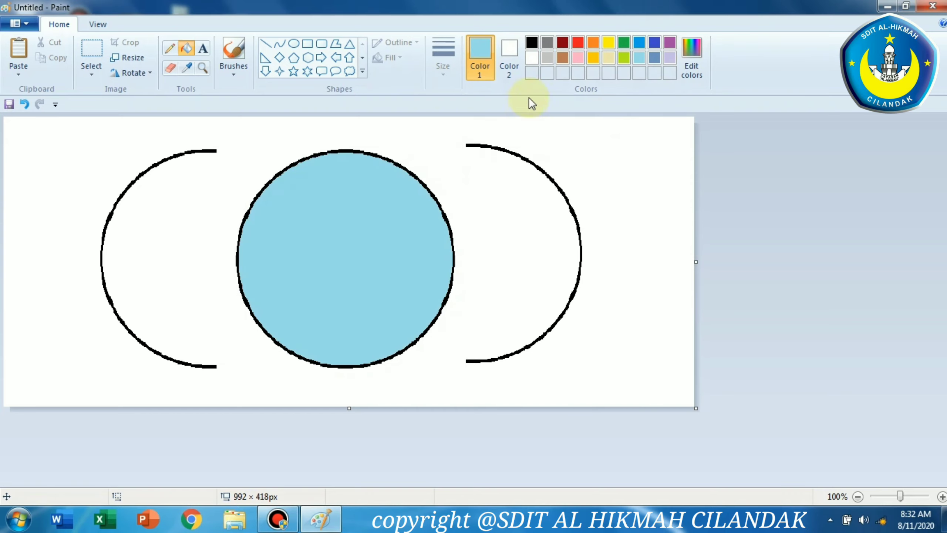
click(596, 60)
click(338, 244)
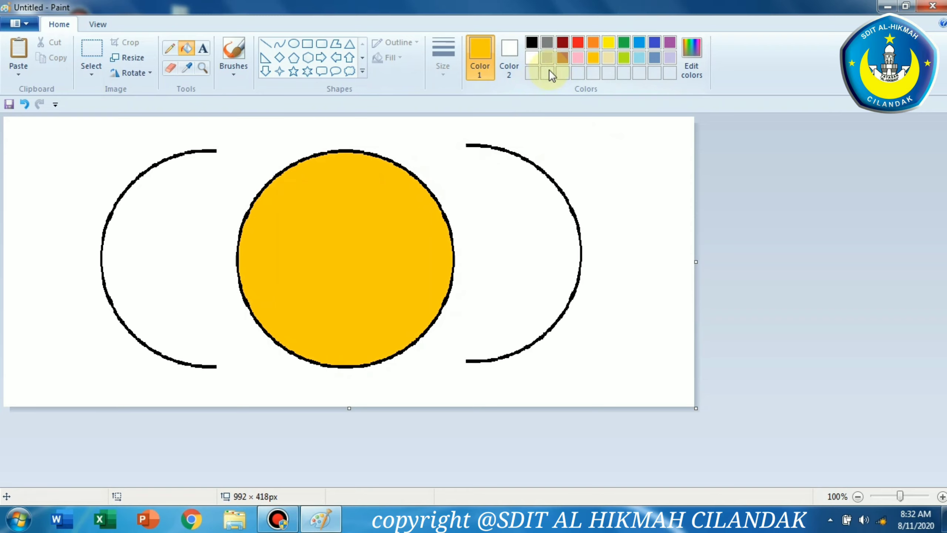
click(562, 58)
click(328, 230)
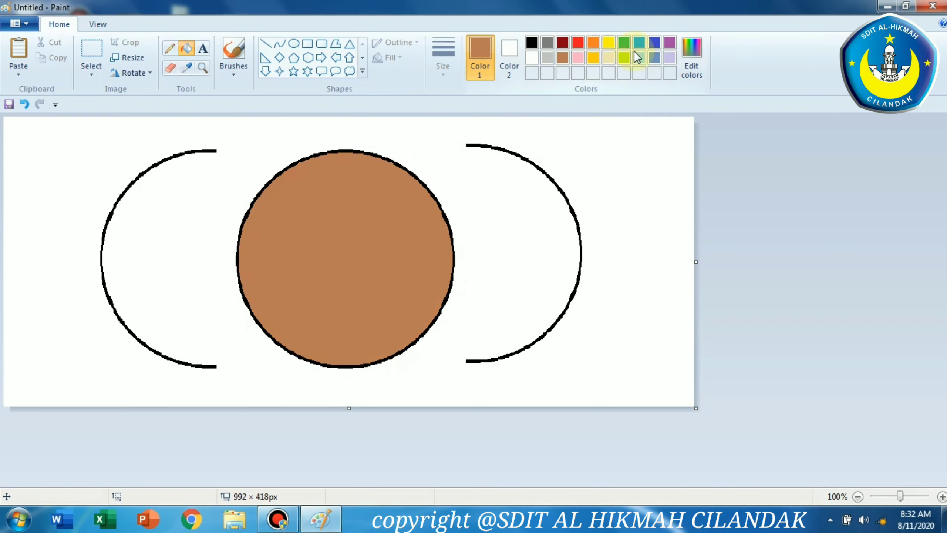
Define a custom blue (Red 56, Green 72, Blue 216) in Edit Colors, add it to the custom colors, and fill the circle with it
click(690, 58)
drag(500, 148, 658, 111)
drag(670, 176, 718, 168)
click(705, 314)
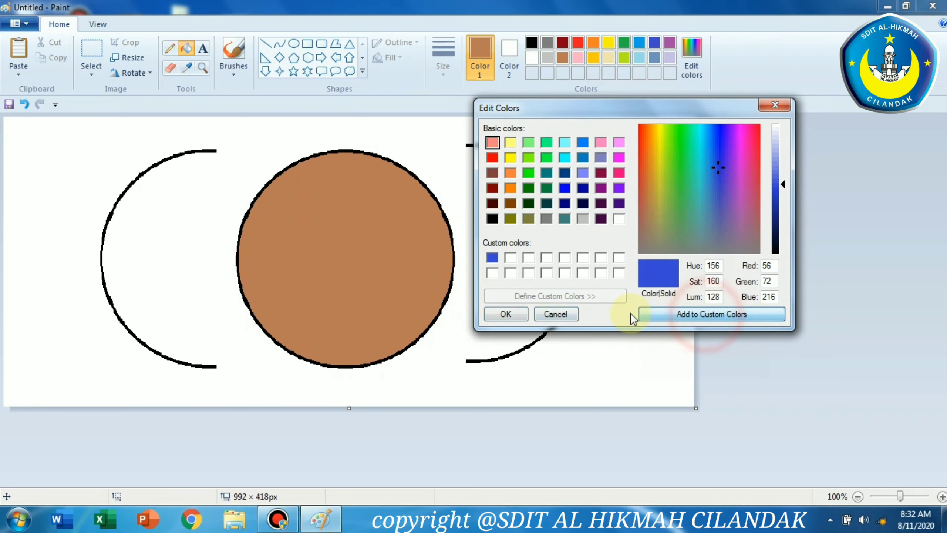
click(505, 313)
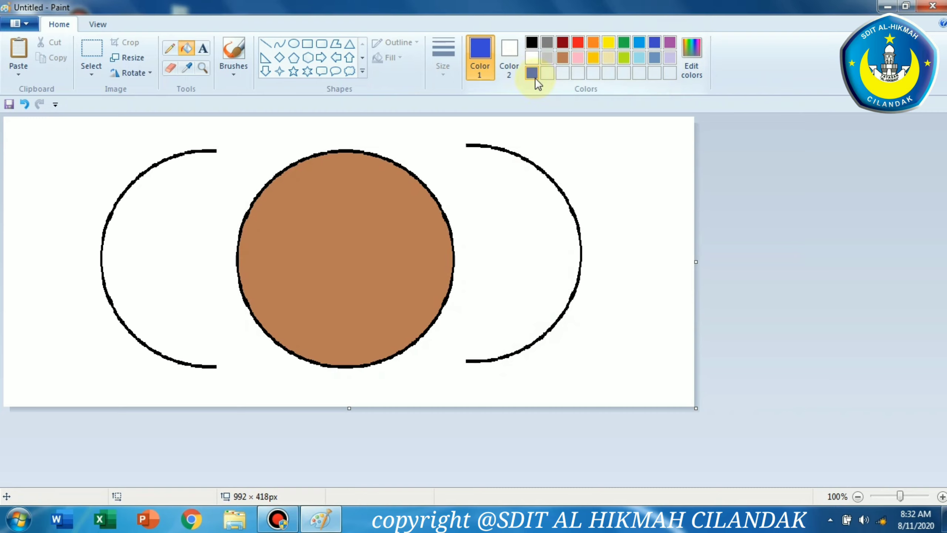
click(383, 198)
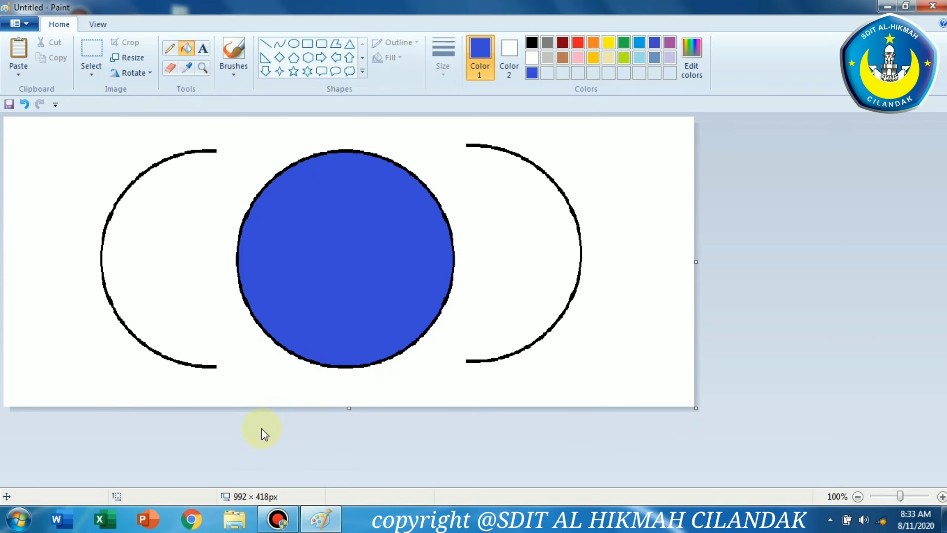
Start a new picture without saving changes to the current drawing
click(20, 23)
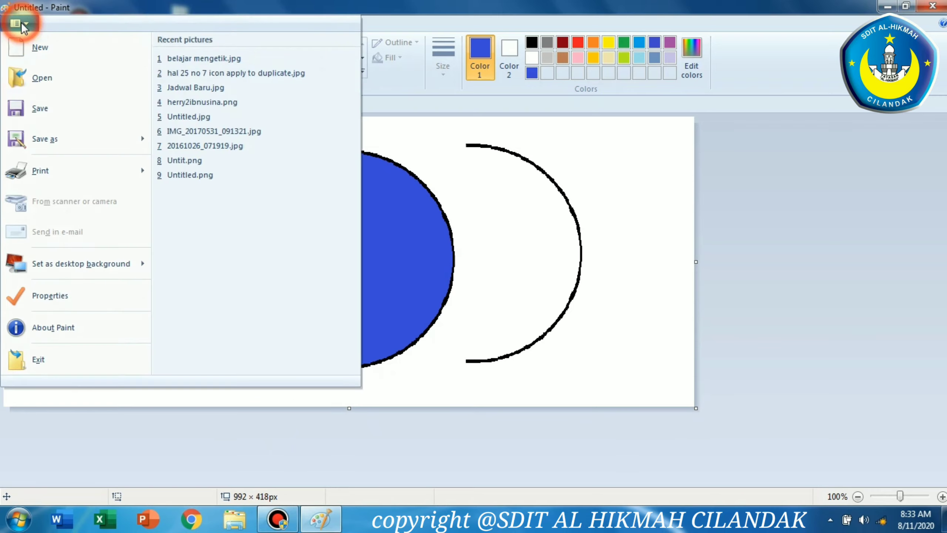
click(56, 50)
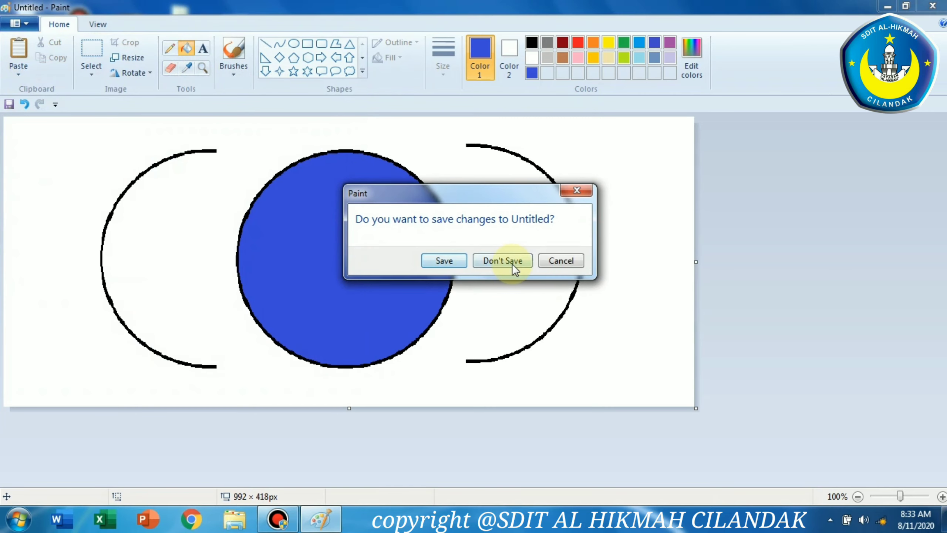
click(511, 262)
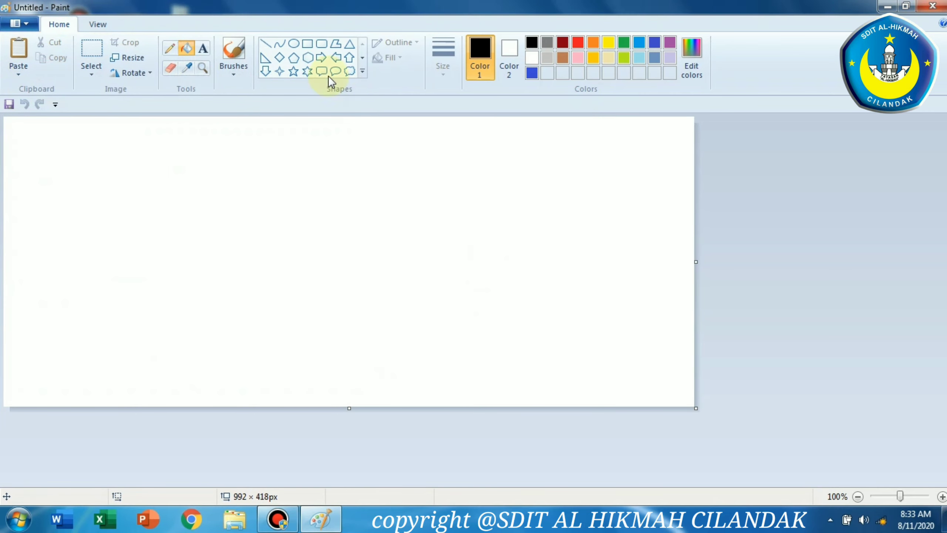
Draw two rectangles: a small one at the left and a larger one about 392 × 205 px to its right
click(310, 48)
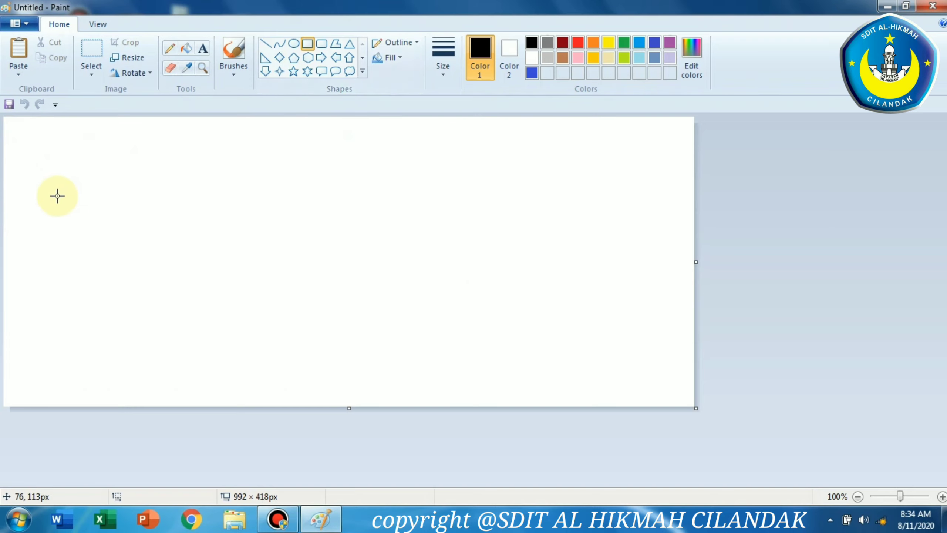
mouse_move(68, 167)
mouse_down()
mouse_move(194, 241)
mouse_move(214, 265)
mouse_up()
click(309, 47)
drag(314, 157, 586, 298)
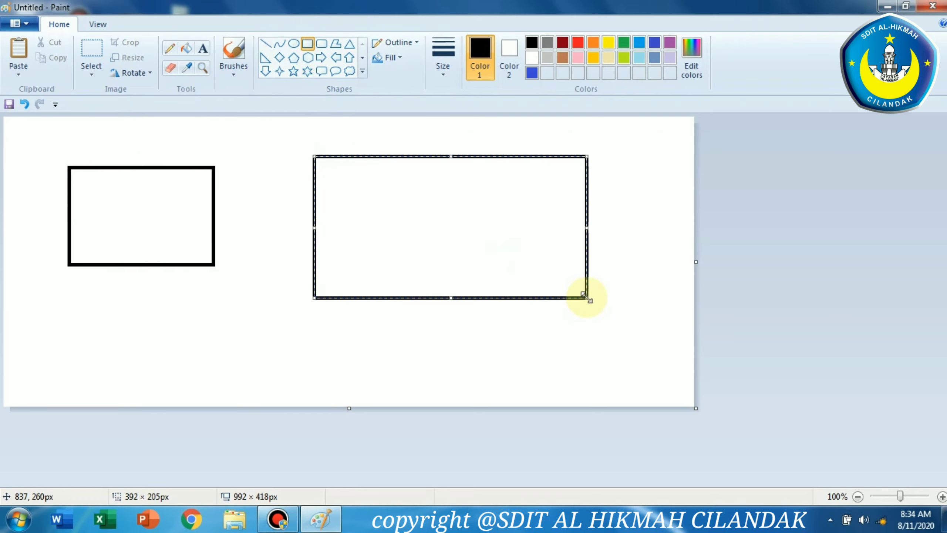
click(805, 216)
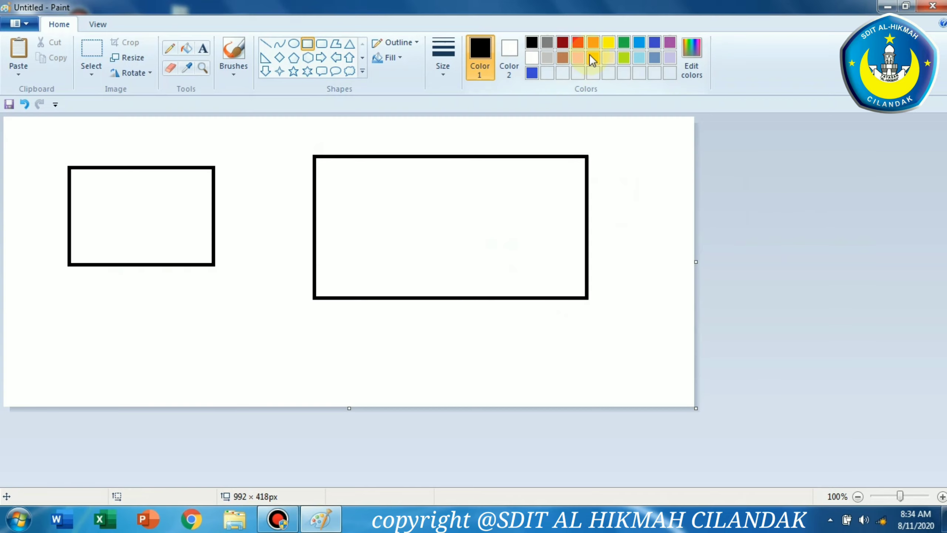
Fill the small rectangle with orange using the Fill with color tool
click(593, 44)
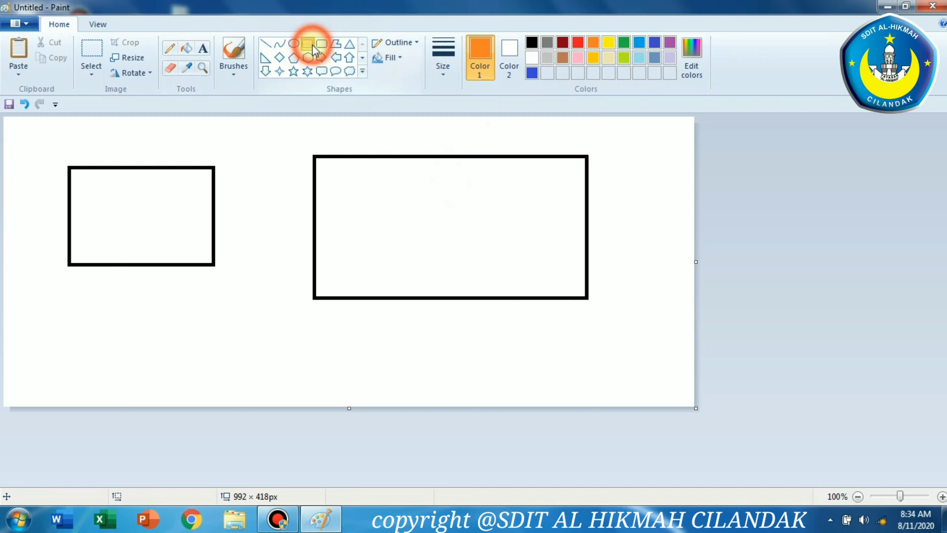
click(189, 51)
click(190, 50)
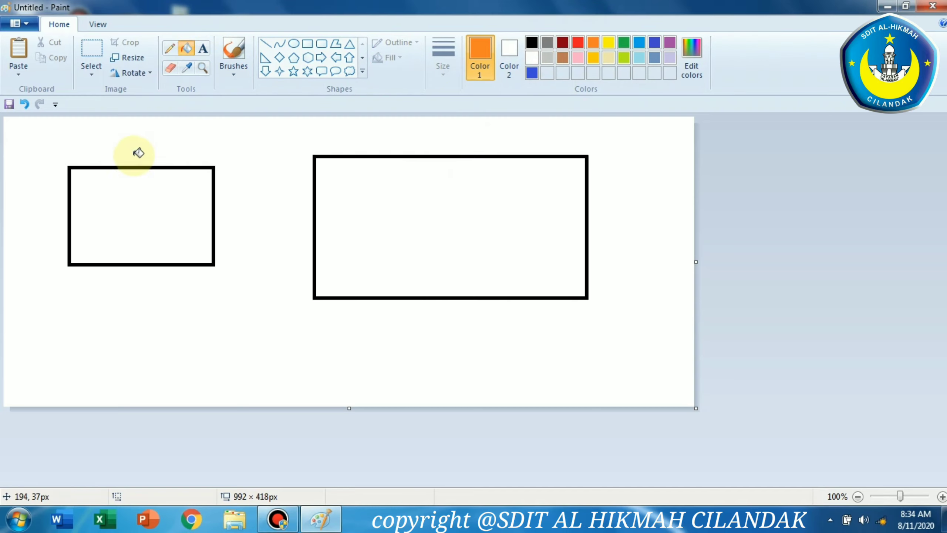
click(164, 182)
Fill the large rectangle with the custom blue and the small rectangle with red
click(532, 74)
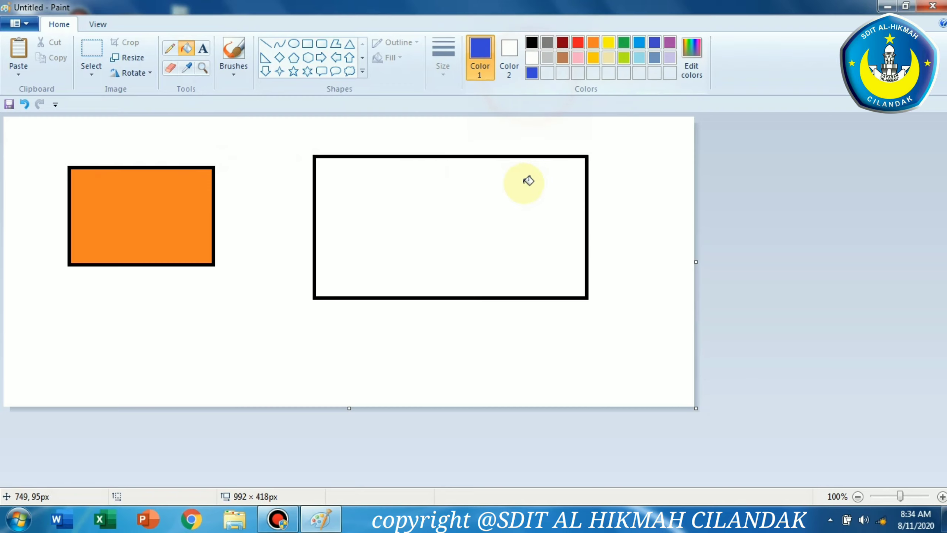
click(527, 182)
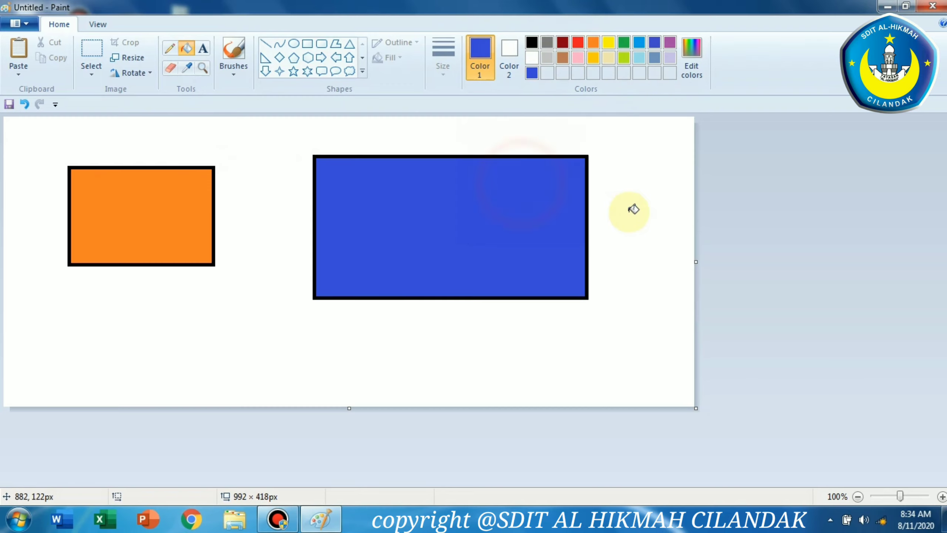
click(577, 44)
click(134, 216)
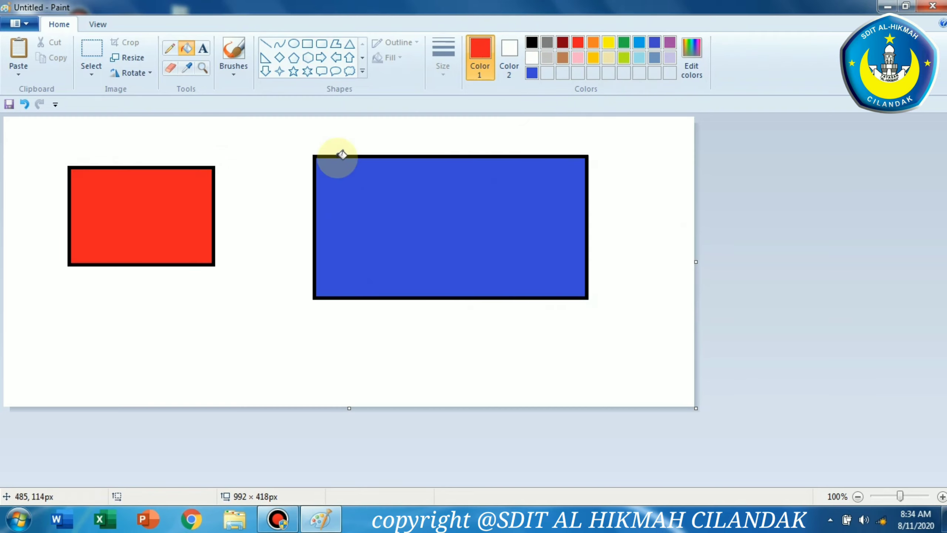
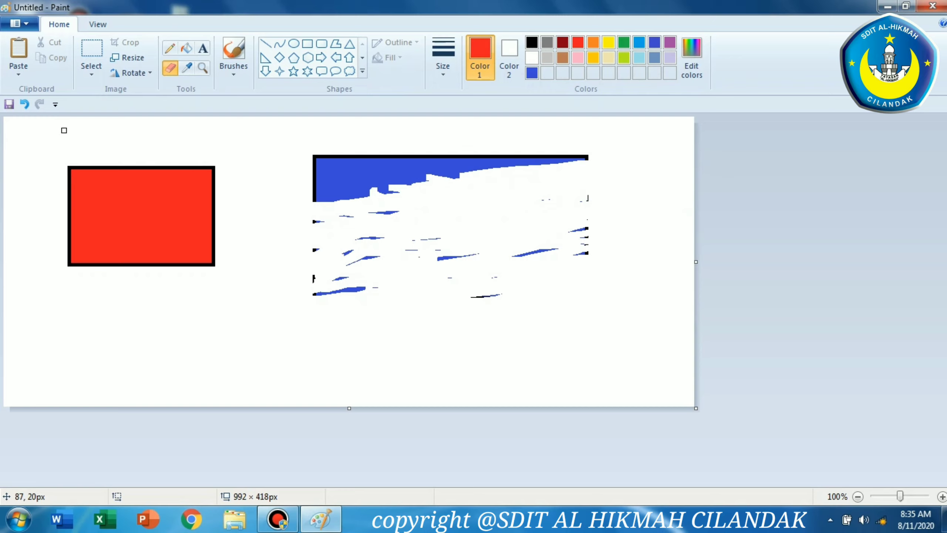
Undo the eraser strokes on the large blue rectangle
click(23, 105)
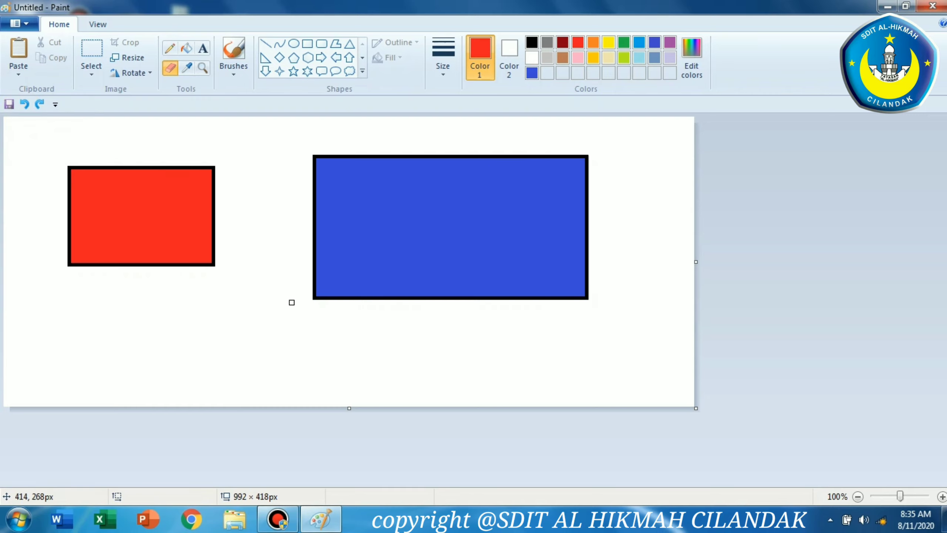
Add a text box below the small rectangle with the lines "2a" and "13"
click(205, 49)
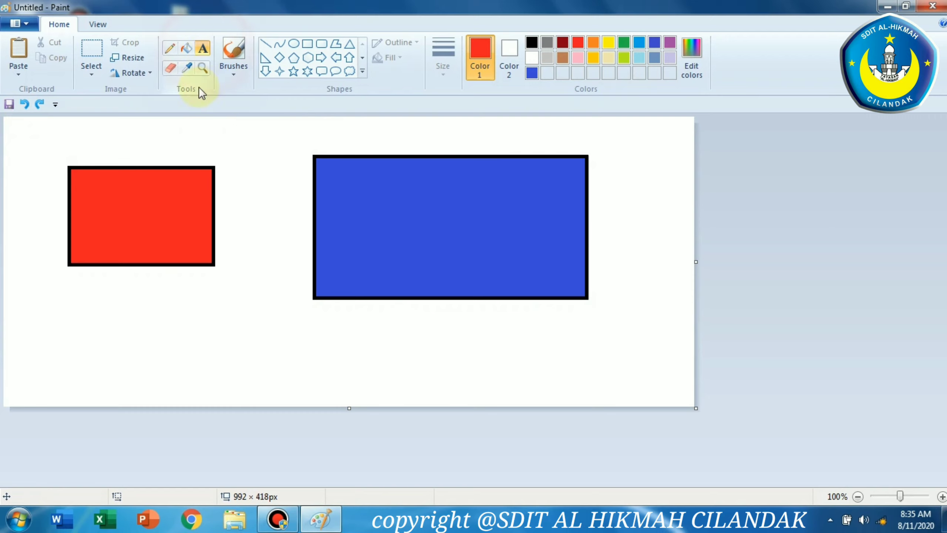
click(59, 309)
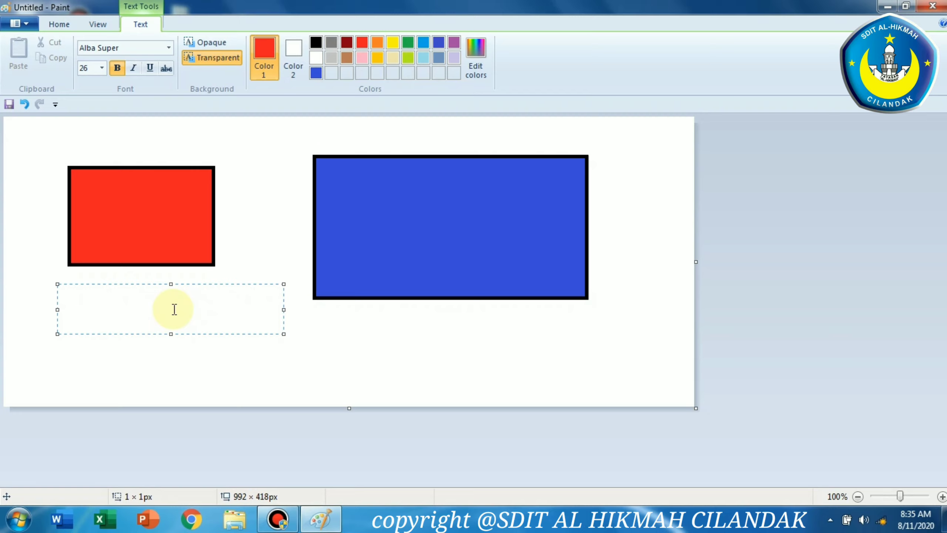
text(2)
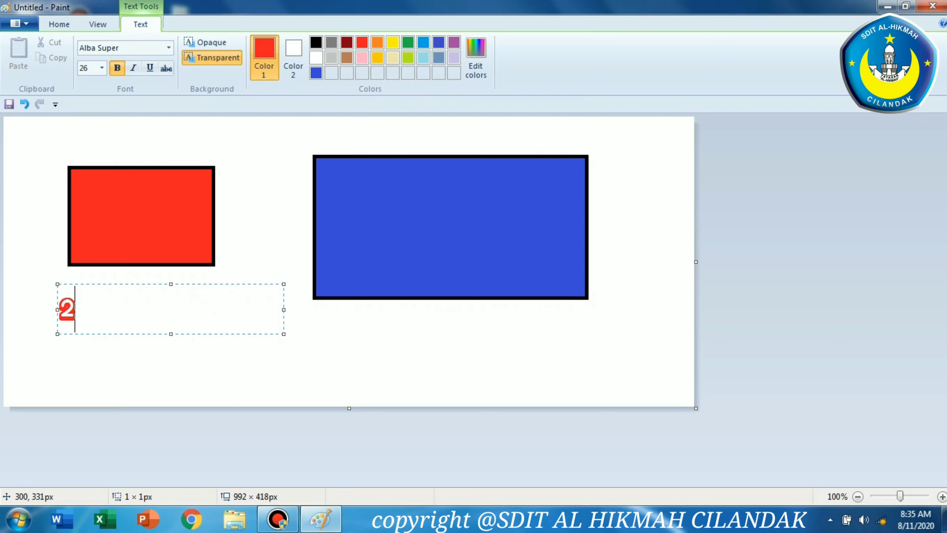
key(BackSpace)
text(2A2)
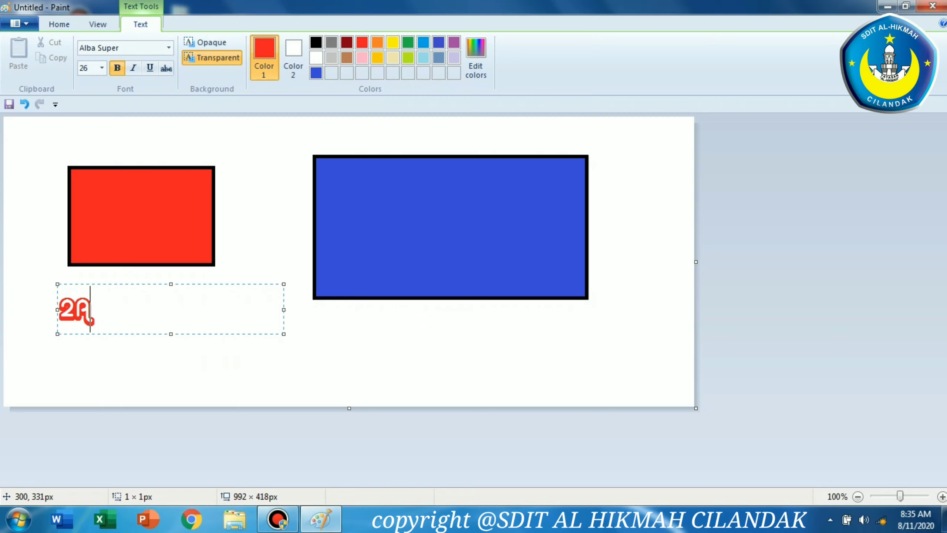
key(BackSpace)
key(BackSpace)
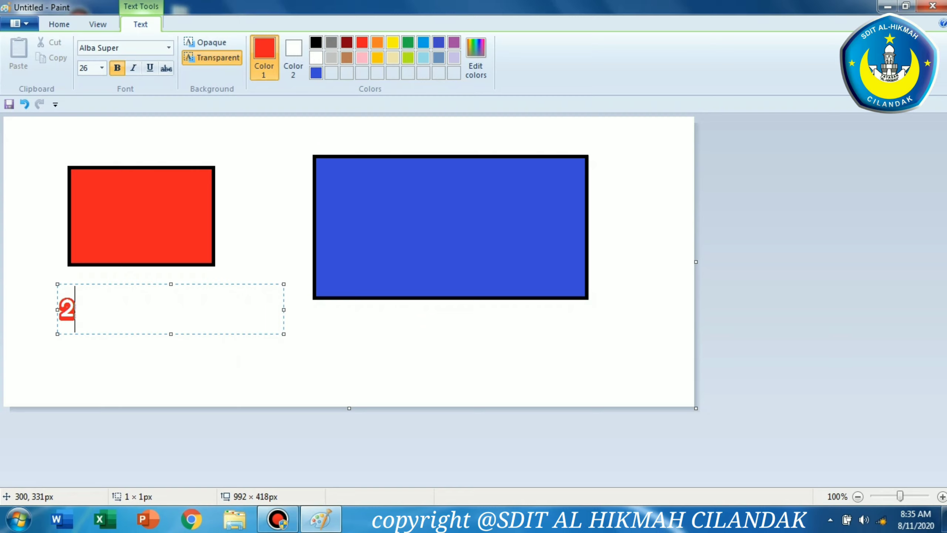
text(a)
key(Return)
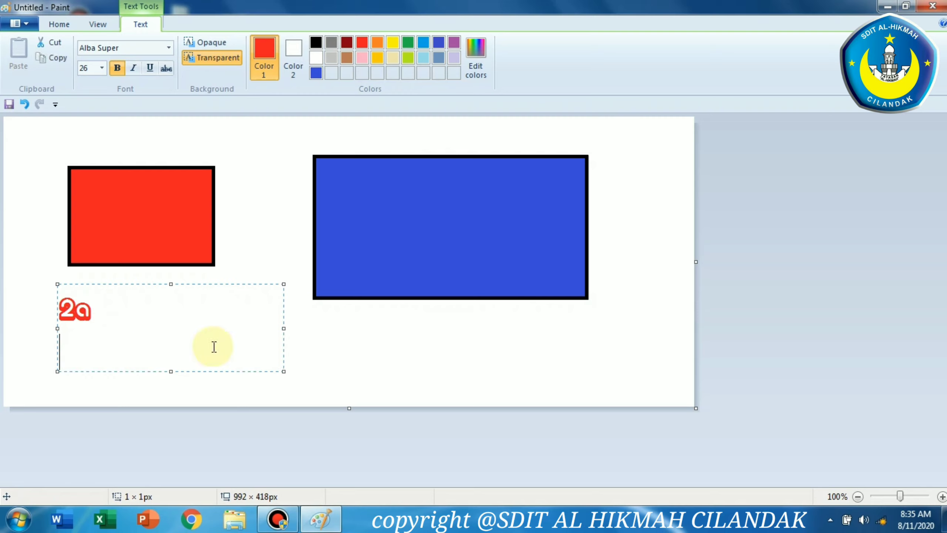
text(13)
key(Return)
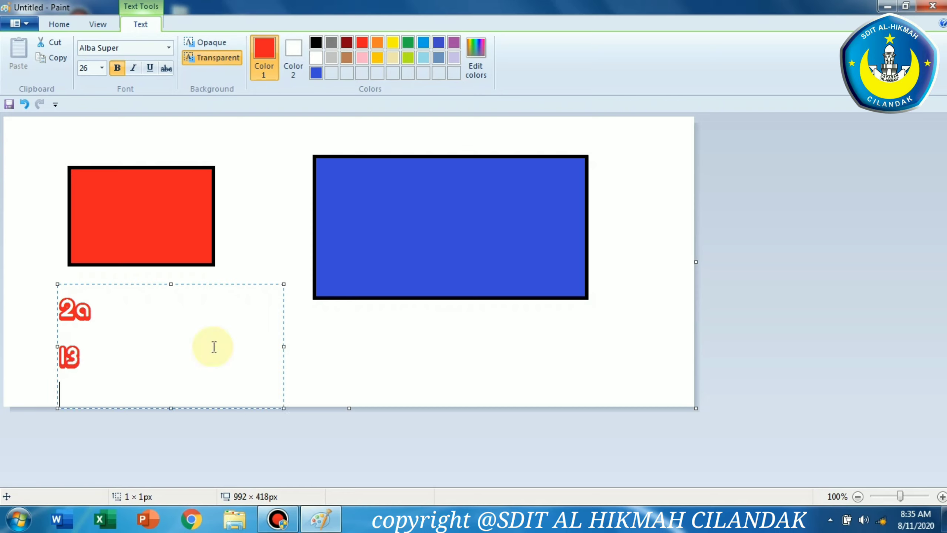
Add the student's first name as a third line and move the text box to the canvas's left edge
drag(242, 284, 239, 274)
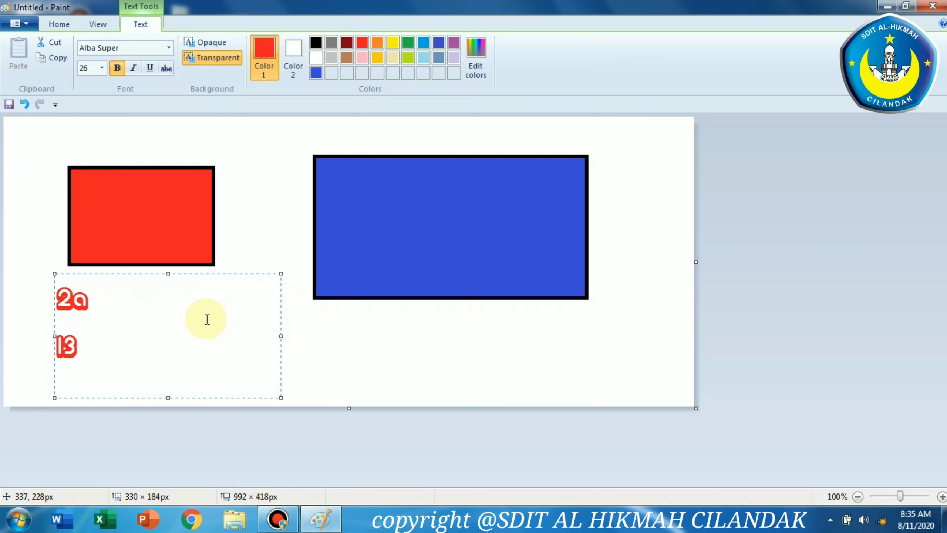
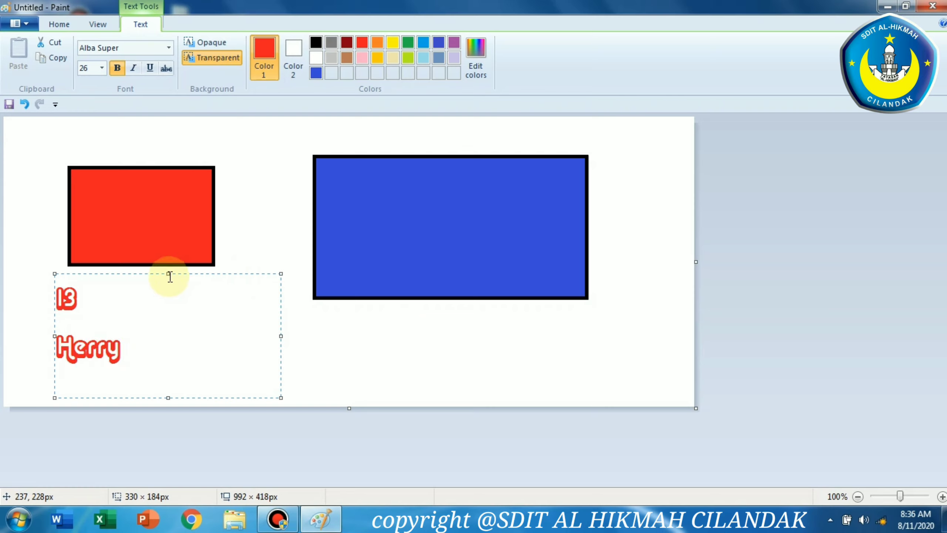
drag(170, 276, 164, 226)
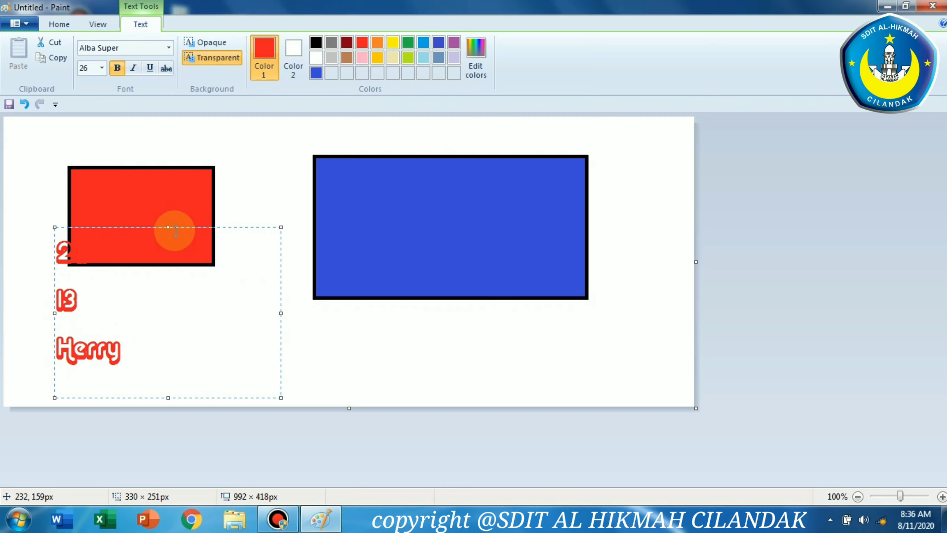
mouse_move(239, 224)
mouse_down()
mouse_move(209, 238)
mouse_move(196, 232)
mouse_up()
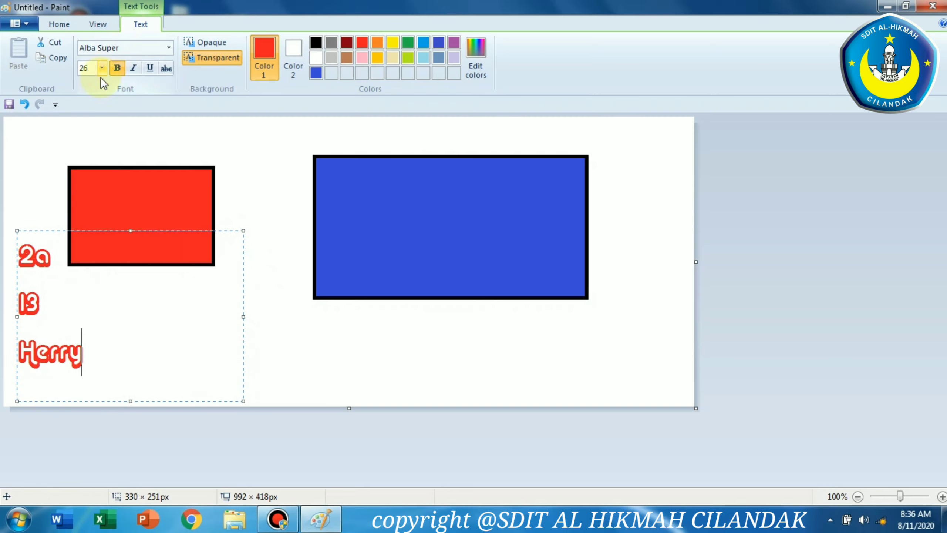
Select all the text and change its font to Agency FB
drag(84, 358, 5, 262)
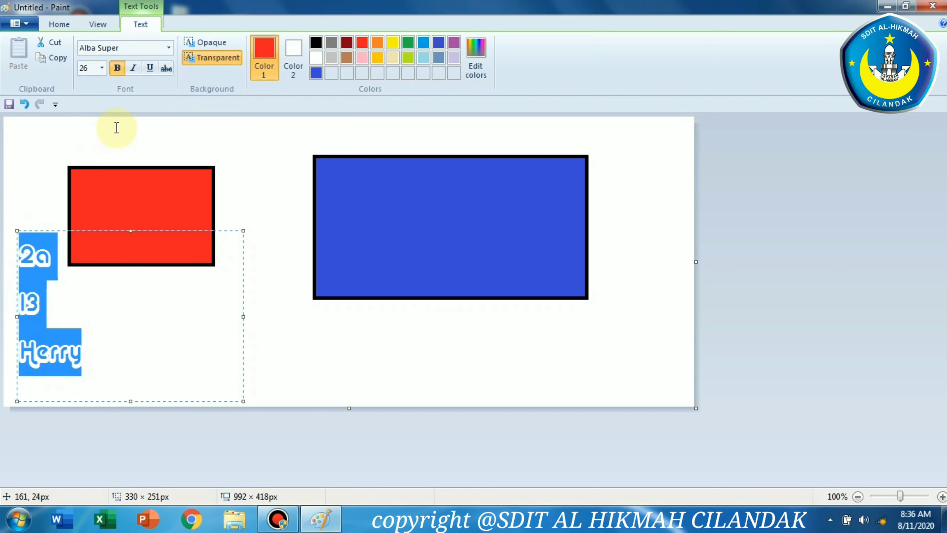
click(163, 47)
click(168, 47)
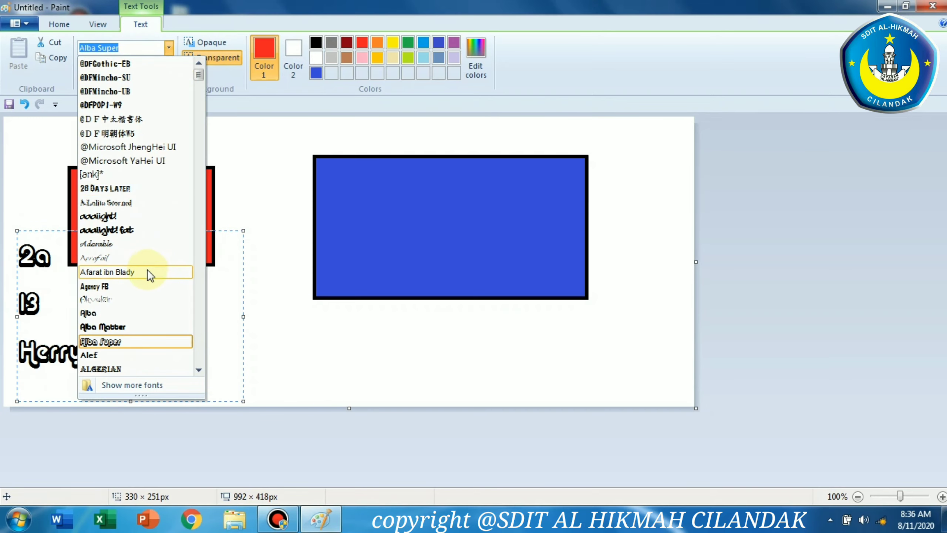
click(145, 288)
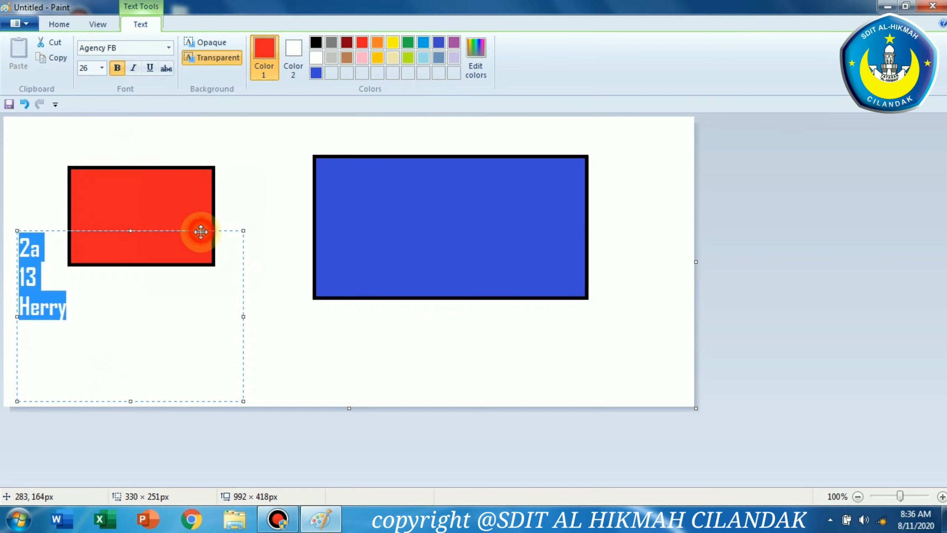
Move the text box below the small rectangle and extend the first line to "2a Al Khawarizmi"
drag(130, 402, 119, 338)
drag(164, 236, 187, 283)
click(118, 307)
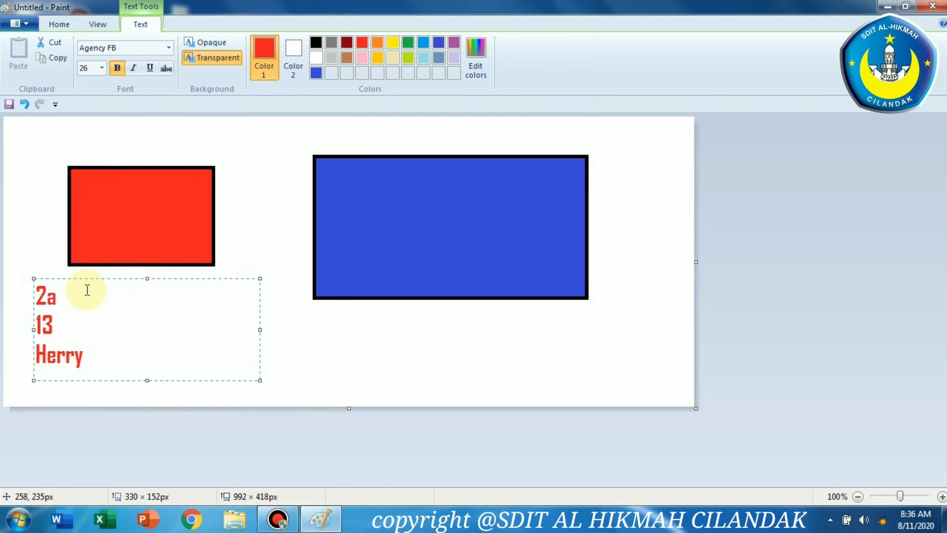
text(A)
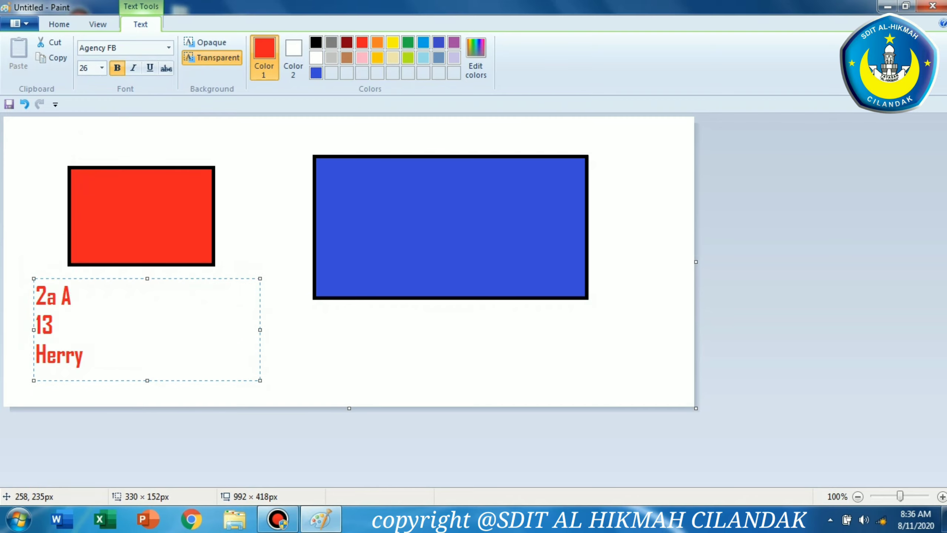
text(l Khawar)
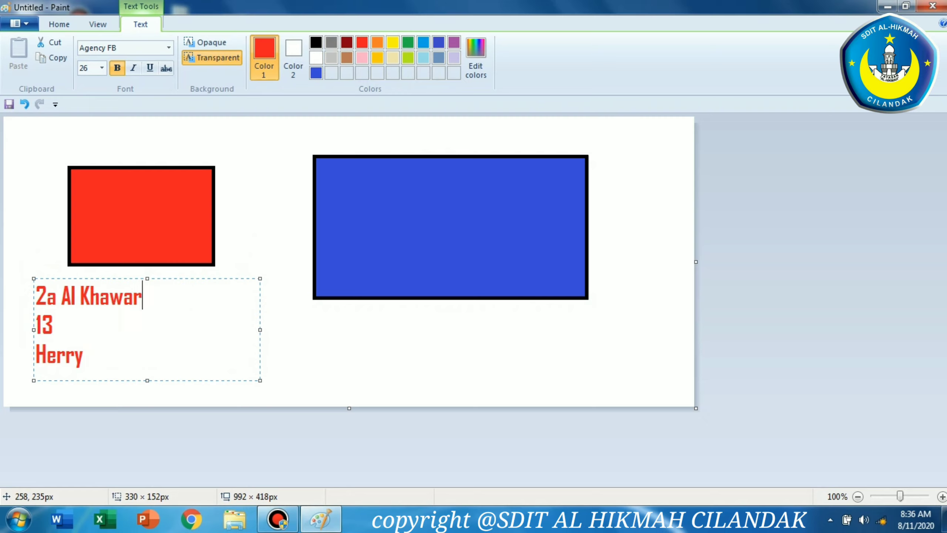
text(izmi)
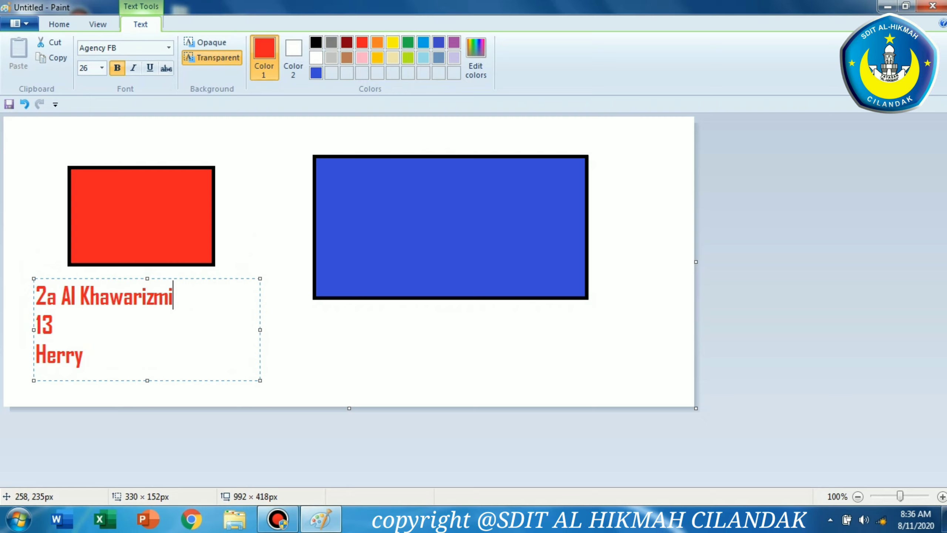
Insert "Absen : " before 13 on the second line
click(33, 326)
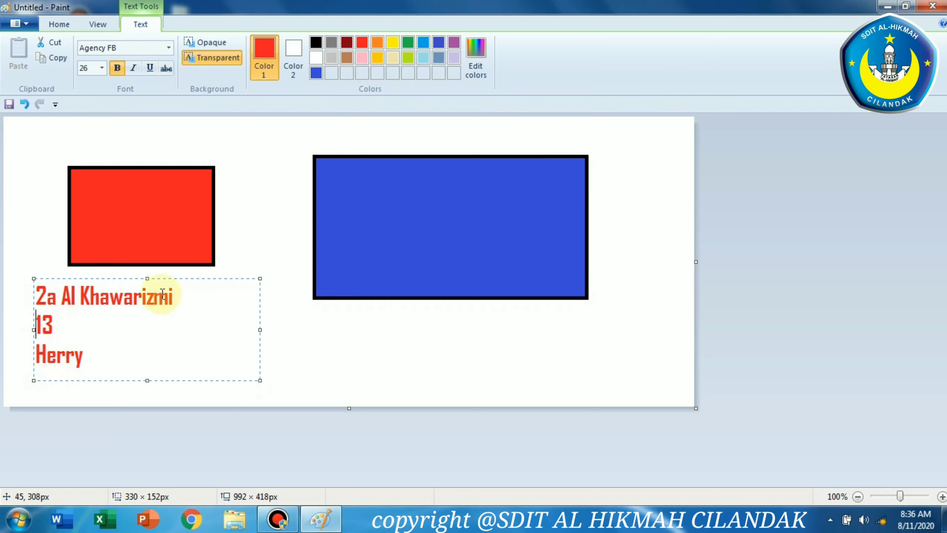
text(Abse)
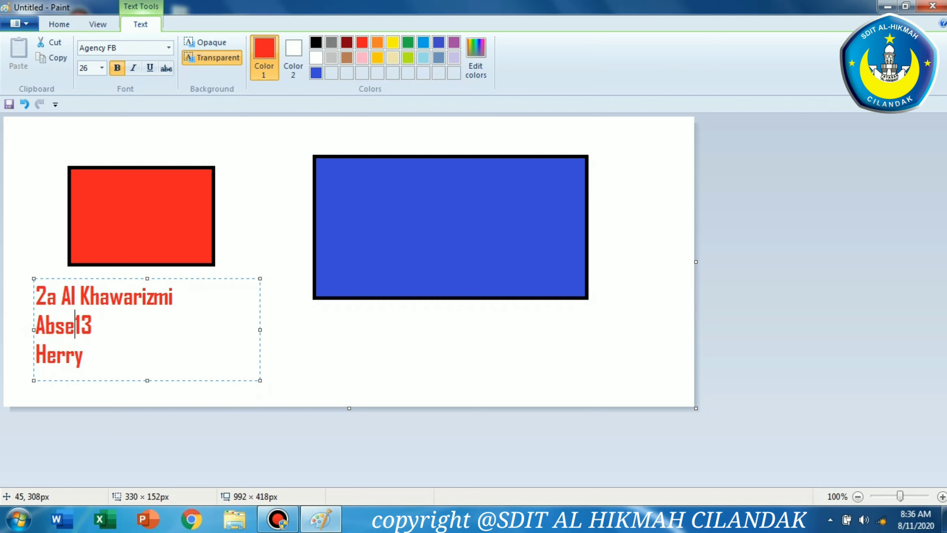
text(n :)
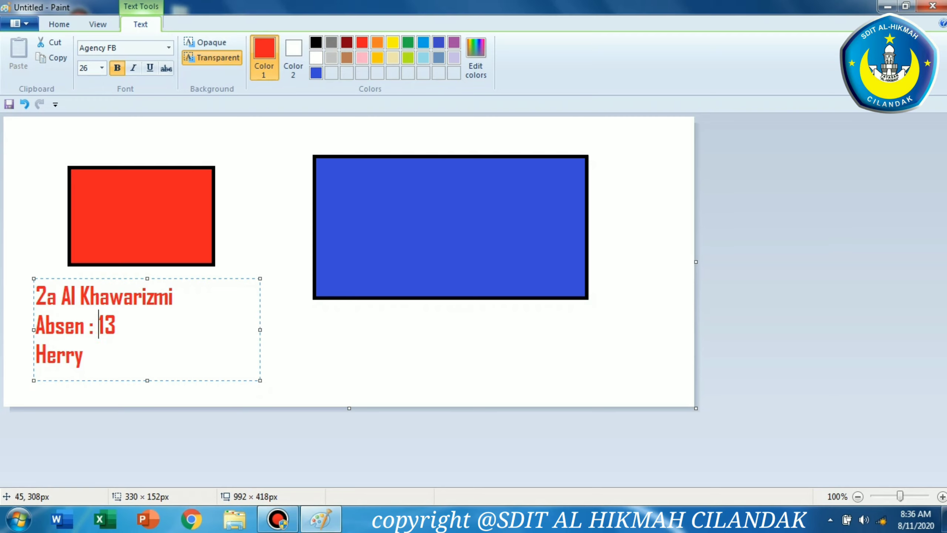
Complete the third line with the student's surname after the first name
click(136, 344)
text(/)
key(BackSpace)
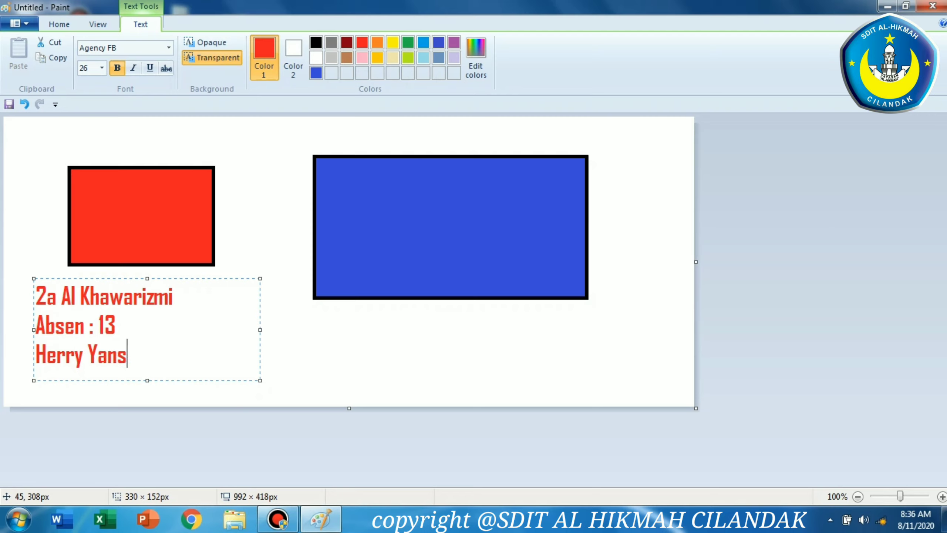
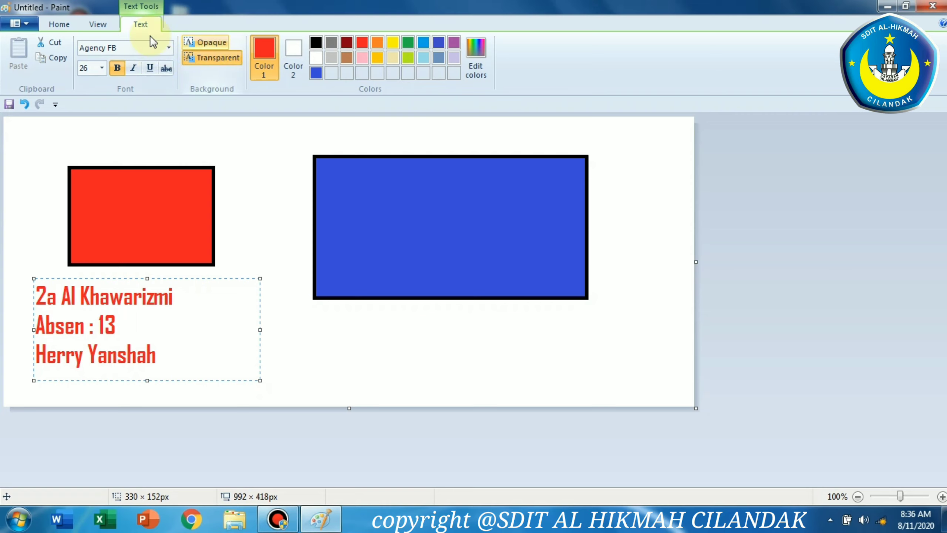
Finish the text by switching to the Select tool and deselecting the text box
click(60, 24)
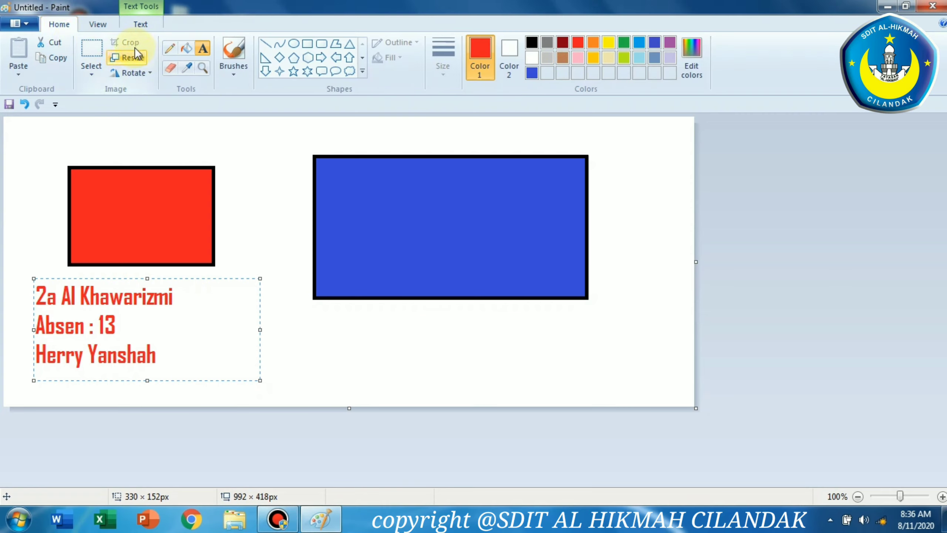
click(92, 50)
click(878, 272)
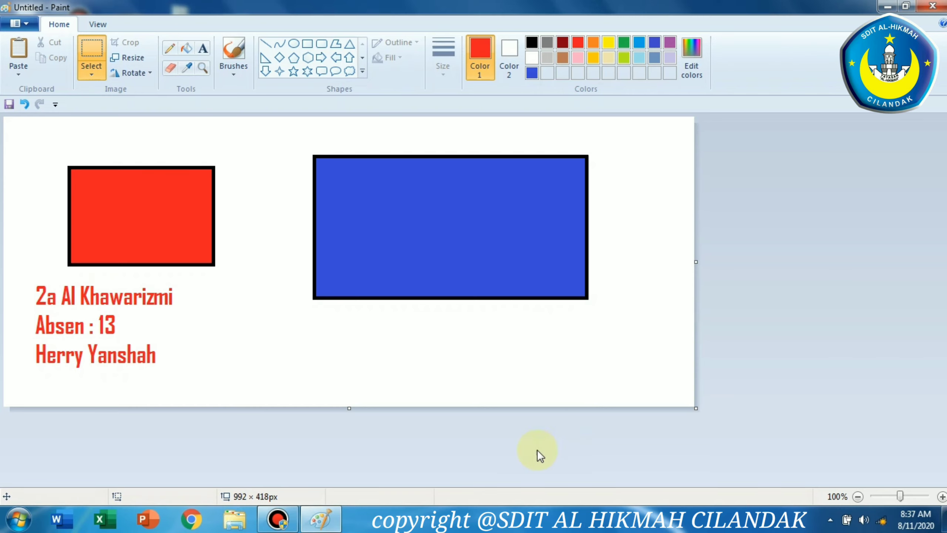
Minimize Paint and launch CorelDRAW X5 from the Start menu
click(277, 518)
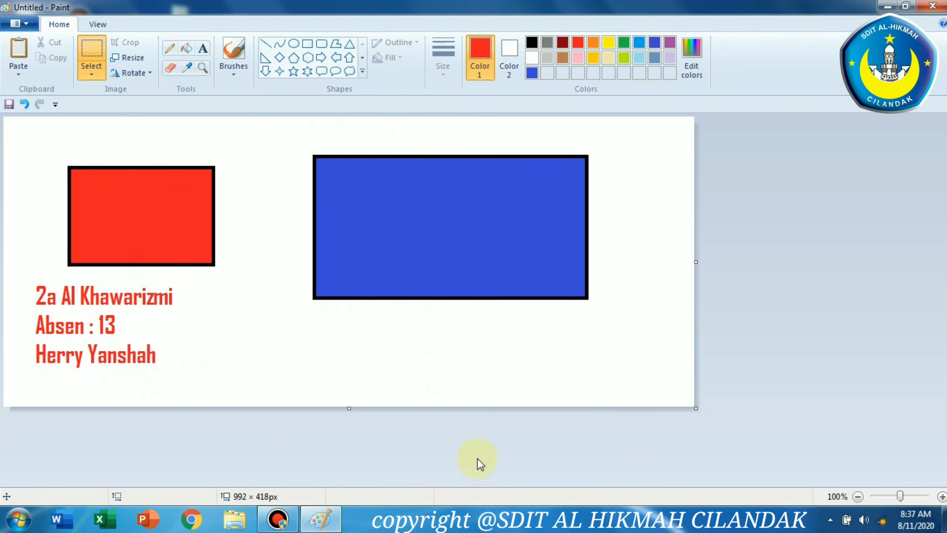
click(332, 520)
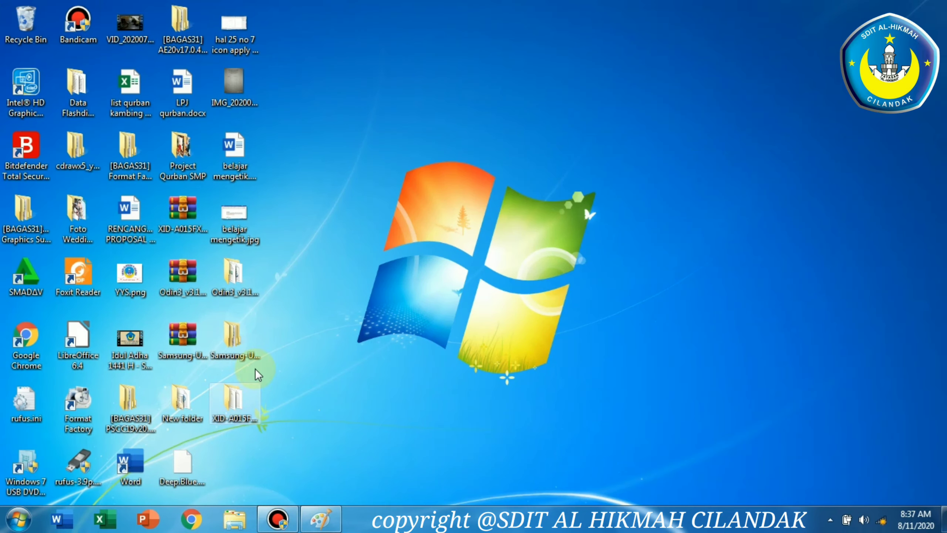
click(18, 519)
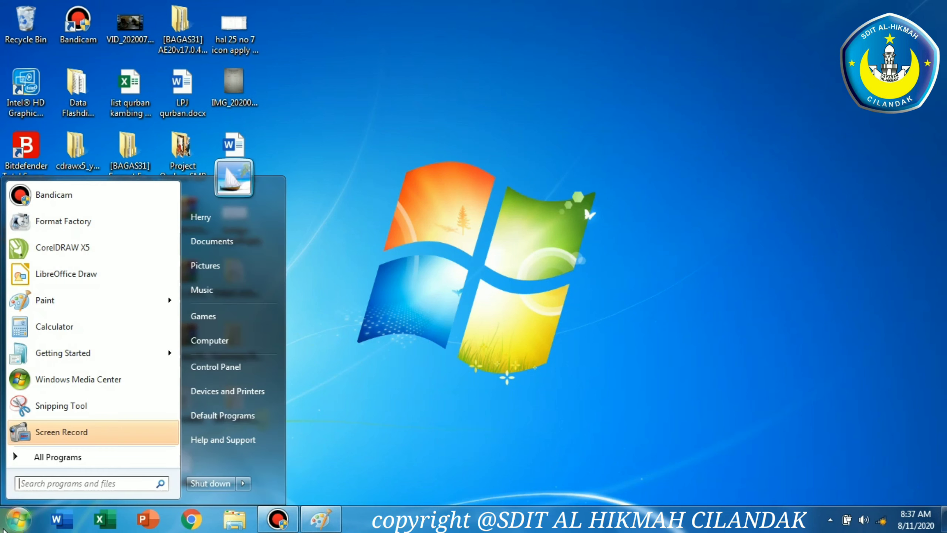
click(89, 256)
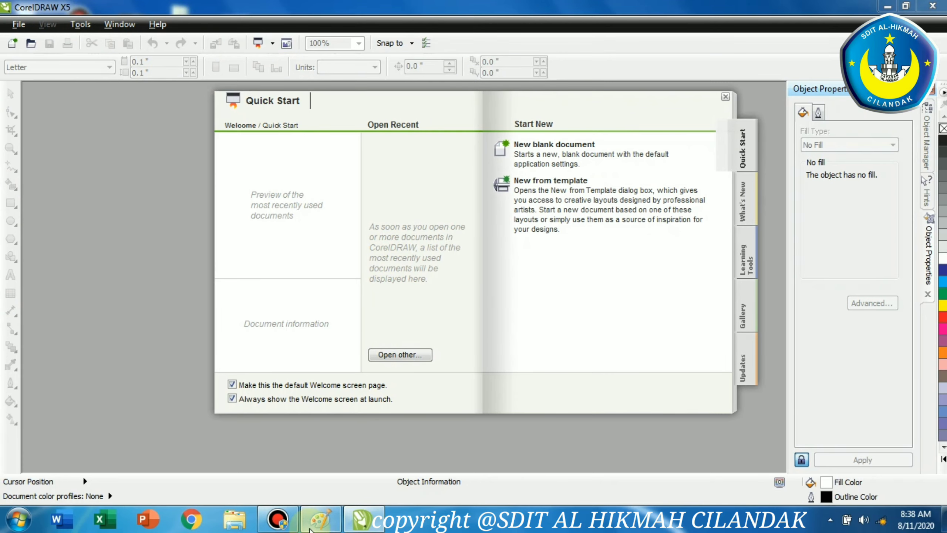
Switch back to the Paint window
click(321, 519)
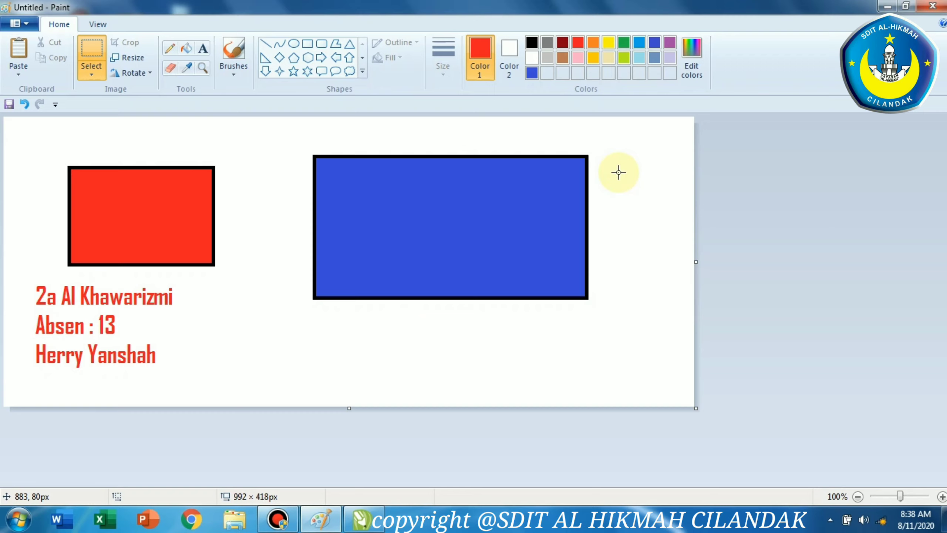
click(278, 518)
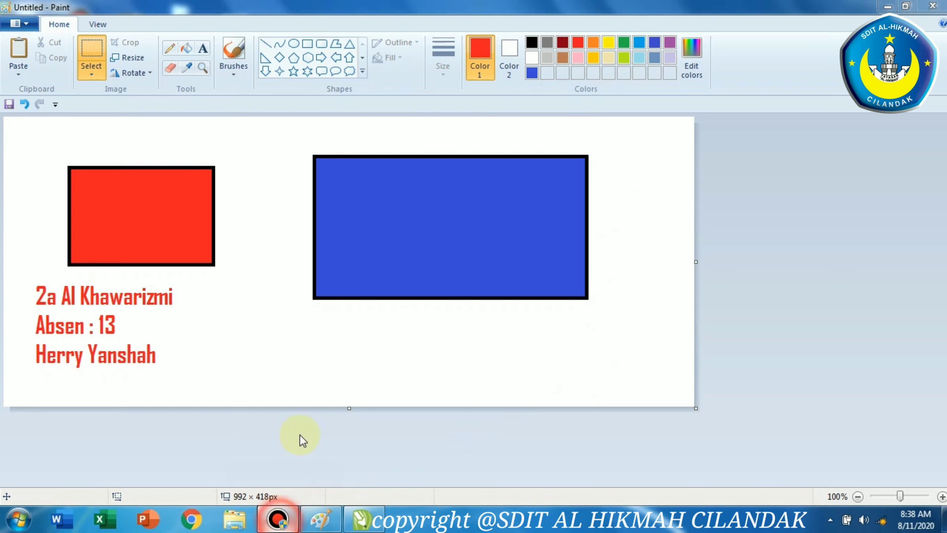